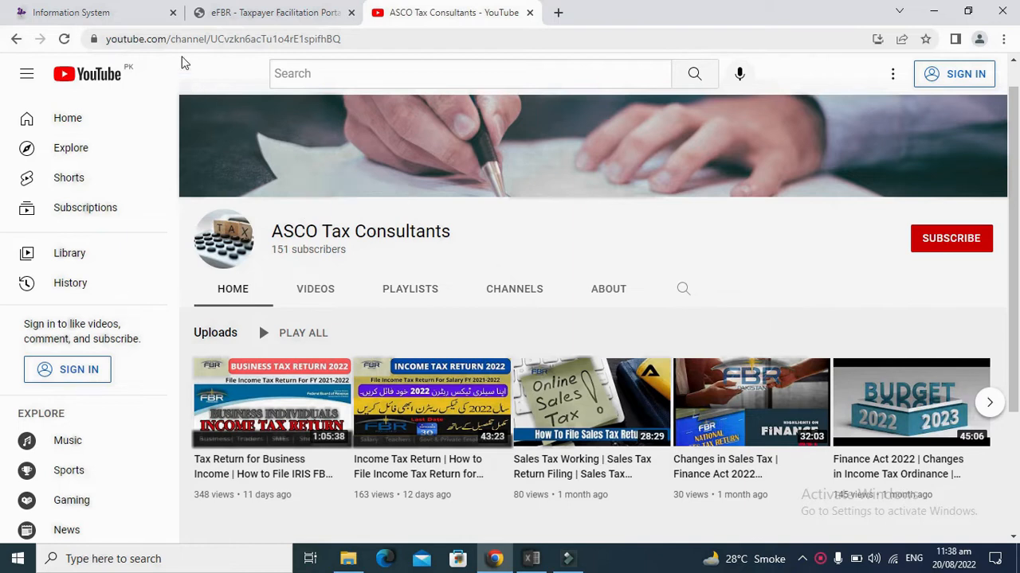
Step: Return to the IRIS Computations page showing 900,000 salary and 15,000 tax chargeable
{"action": "left_click", "coordinate": [131, 10]}
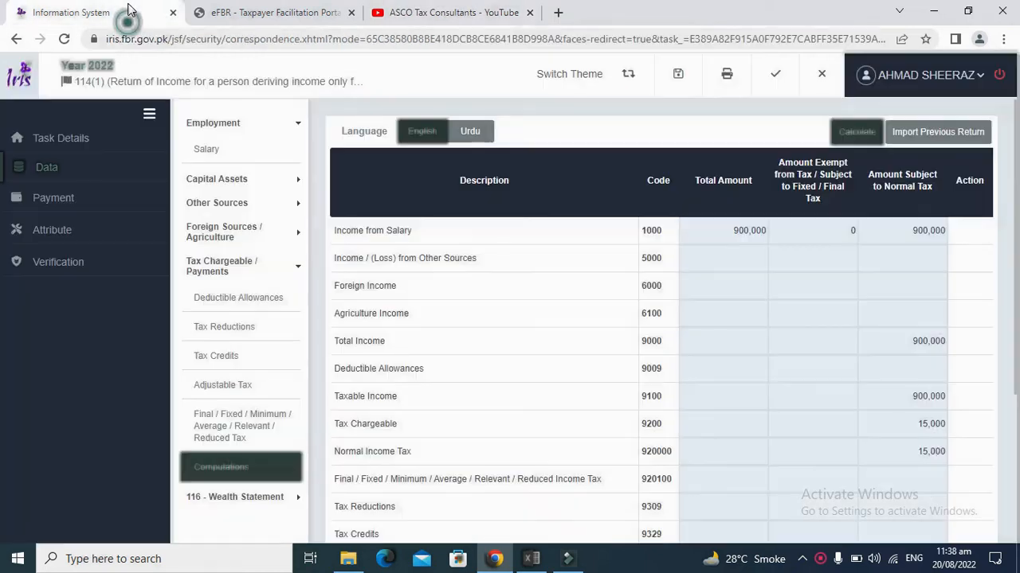
Step: Review the return's salary income, then bring up the tax computation table
{"action": "left_click", "coordinate": [221, 150]}
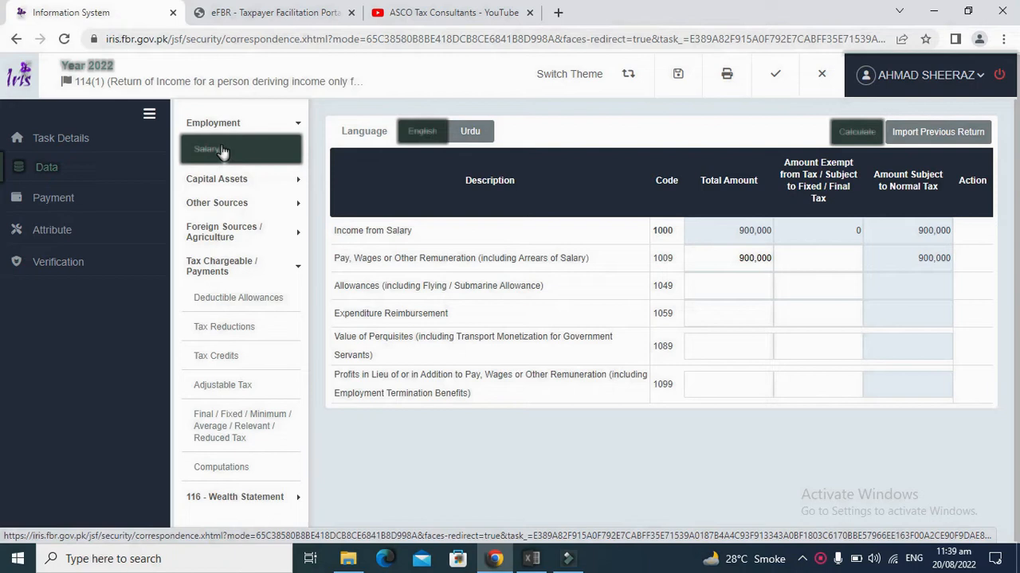
{"action": "left_click", "coordinate": [239, 299]}
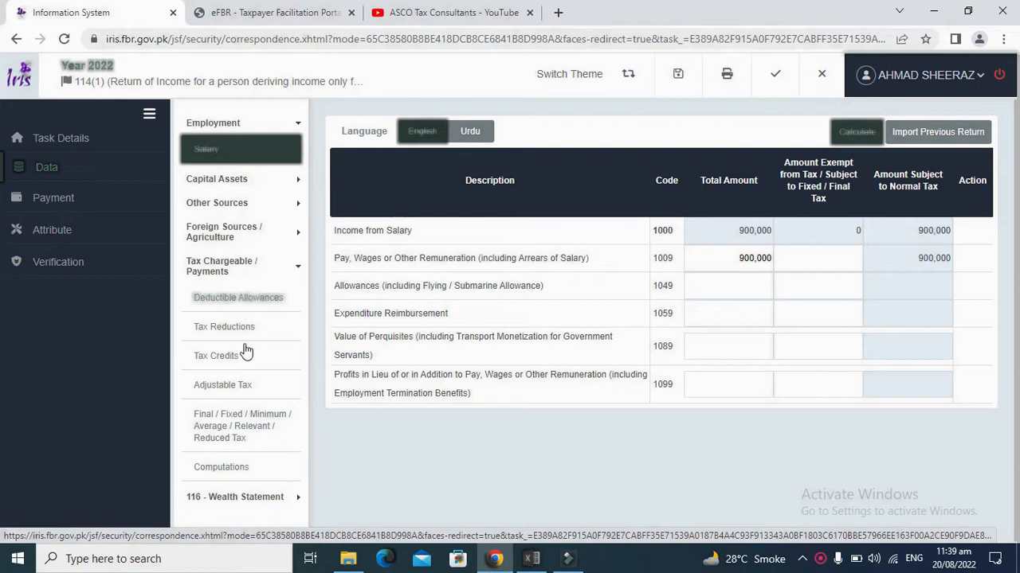
{"action": "left_click", "coordinate": [236, 473]}
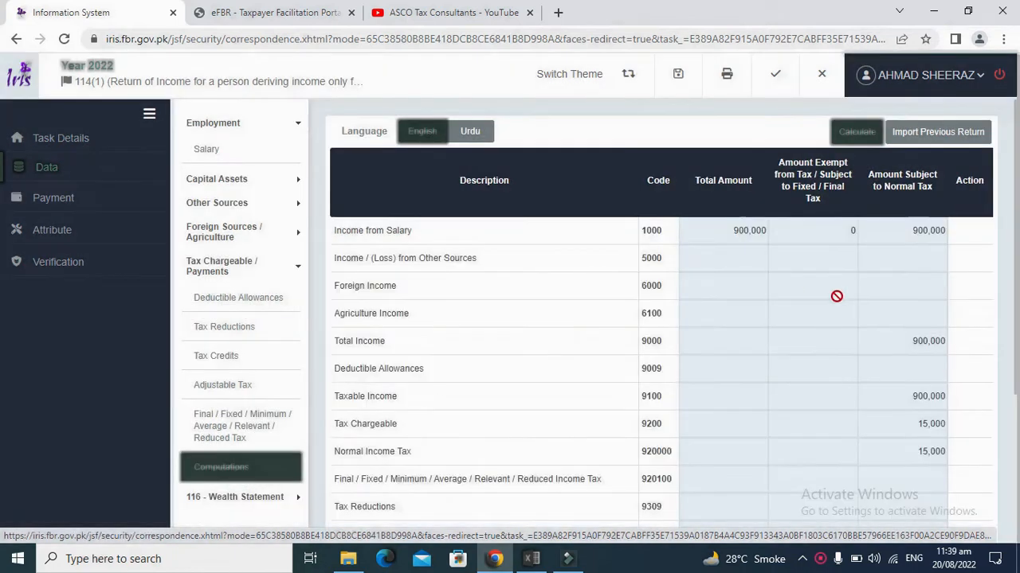
{"action": "scroll", "coordinate": [1013, 359], "scroll_direction": "down", "scroll_amount": 1}
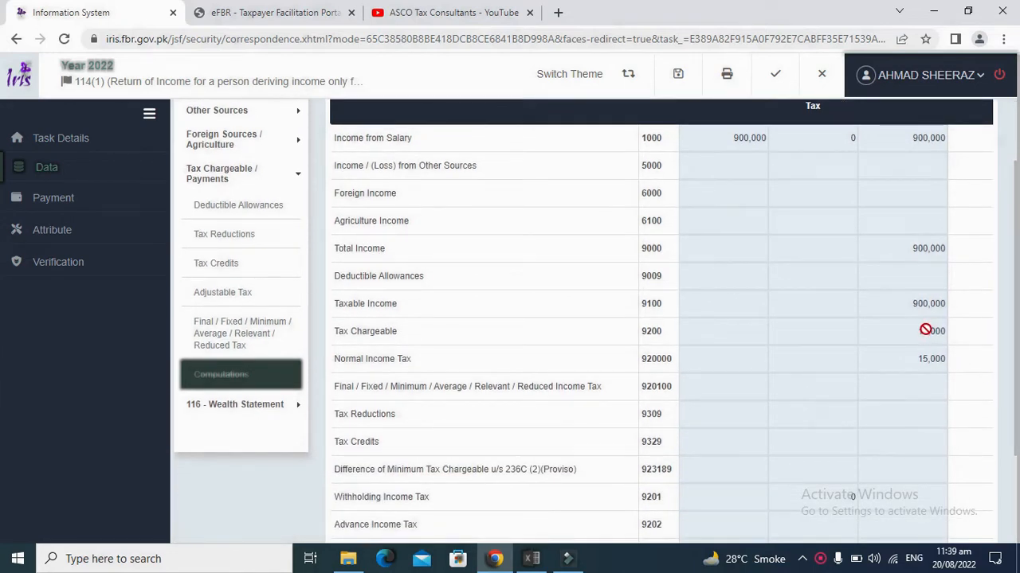
Step: Highlight the 15,000 tax chargeable and 15,000 admitted income tax amounts
{"action": "left_click_drag", "start_coordinate": [921, 330], "coordinate": [1009, 355]}
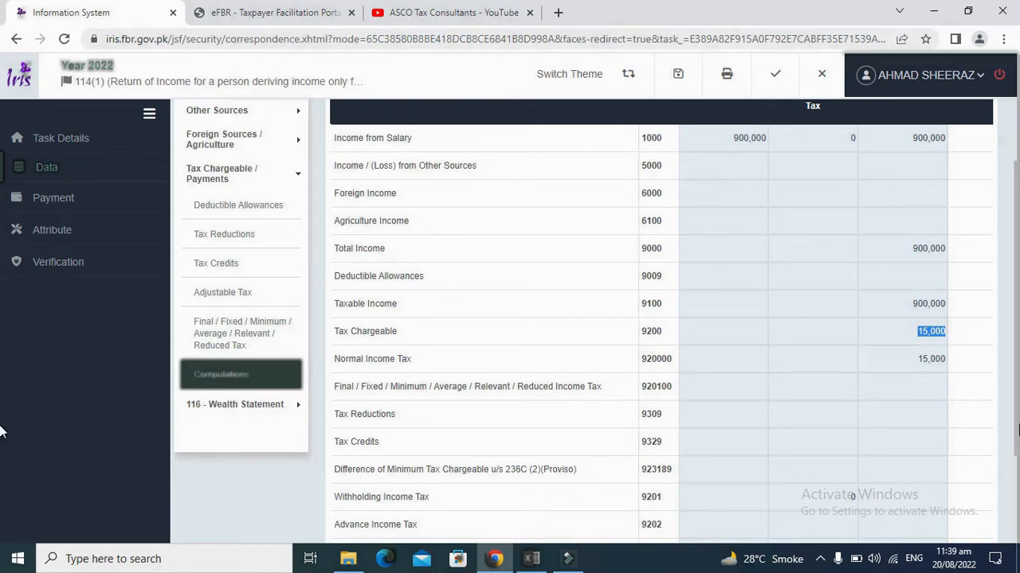
{"action": "scroll", "coordinate": [996, 426], "scroll_direction": "down", "scroll_amount": 2}
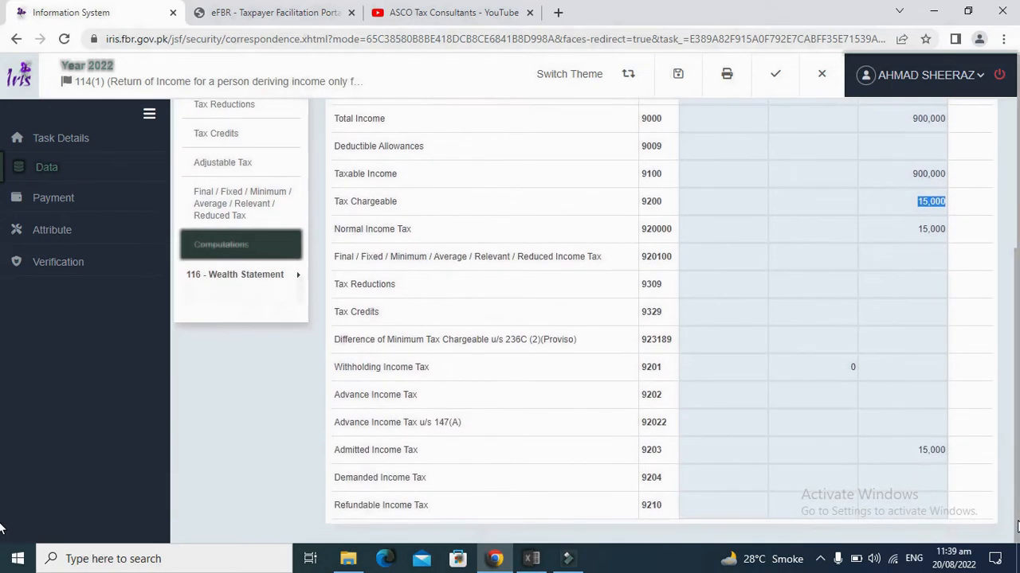
{"action": "left_click", "coordinate": [372, 450]}
{"action": "double_click", "coordinate": [934, 449]}
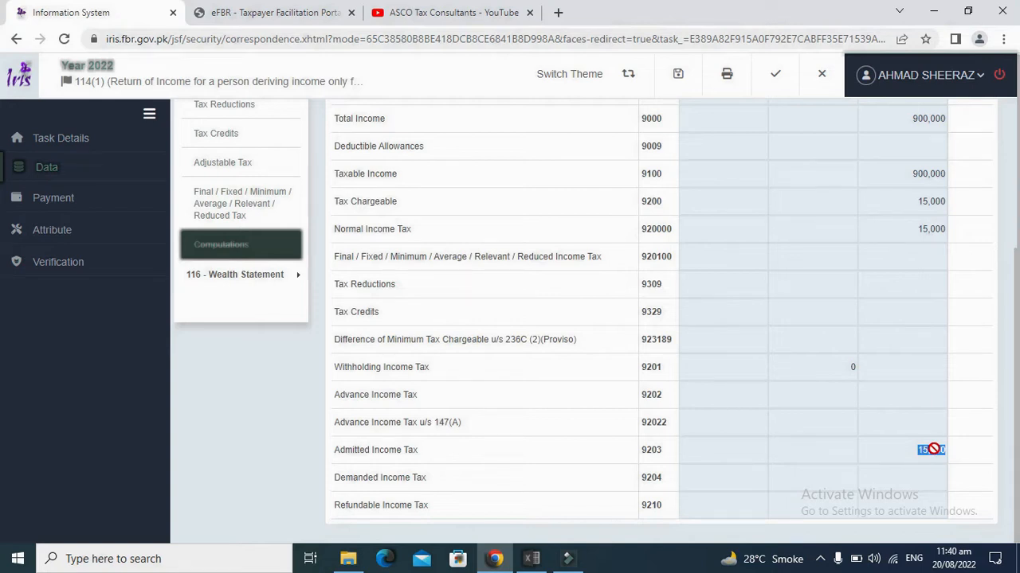
Step: Recheck the 900,000 taxable income and 15,000 tax figures, then switch to the eFBR login page
{"action": "scroll", "coordinate": [1013, 282], "scroll_direction": "up", "scroll_amount": 2}
{"action": "scroll", "coordinate": [1014, 281], "scroll_direction": "up", "scroll_amount": 1}
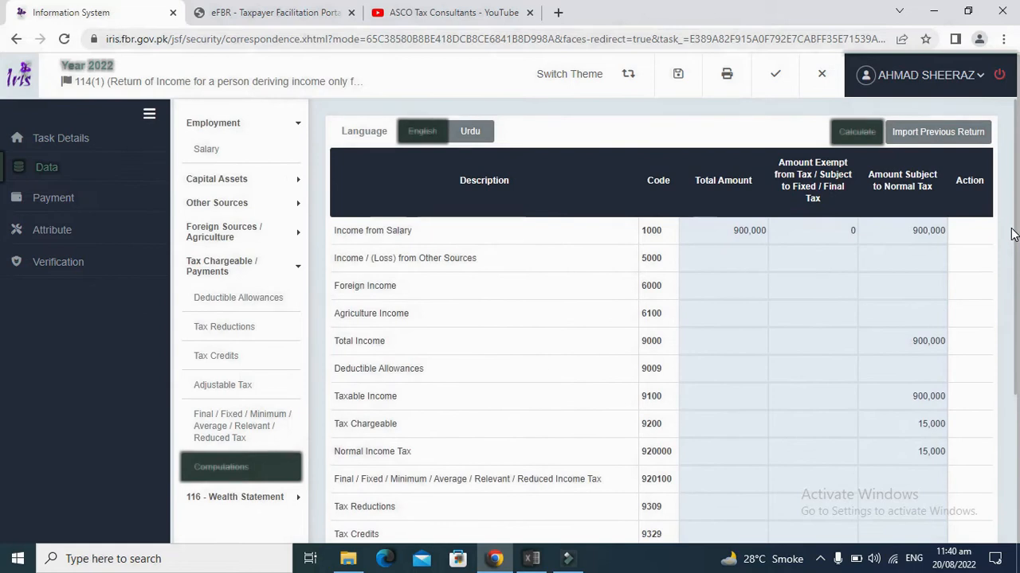
{"action": "scroll", "coordinate": [1014, 255], "scroll_direction": "down", "scroll_amount": 3}
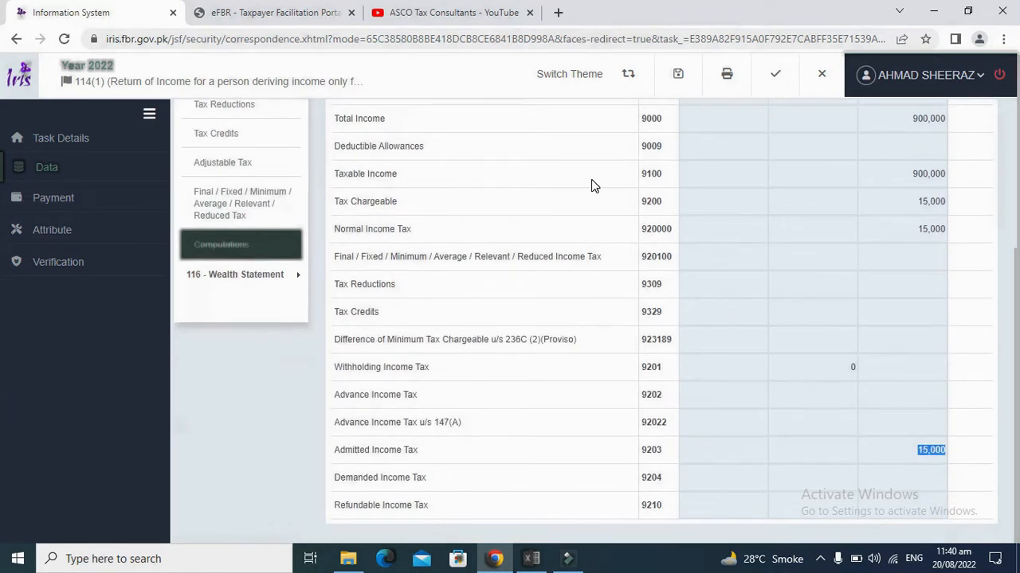
{"action": "left_click", "coordinate": [289, 10]}
Step: Copy the registration number from the spreadsheet into the eFBR Username field
{"action": "mouse_move", "coordinate": [406, 156]}
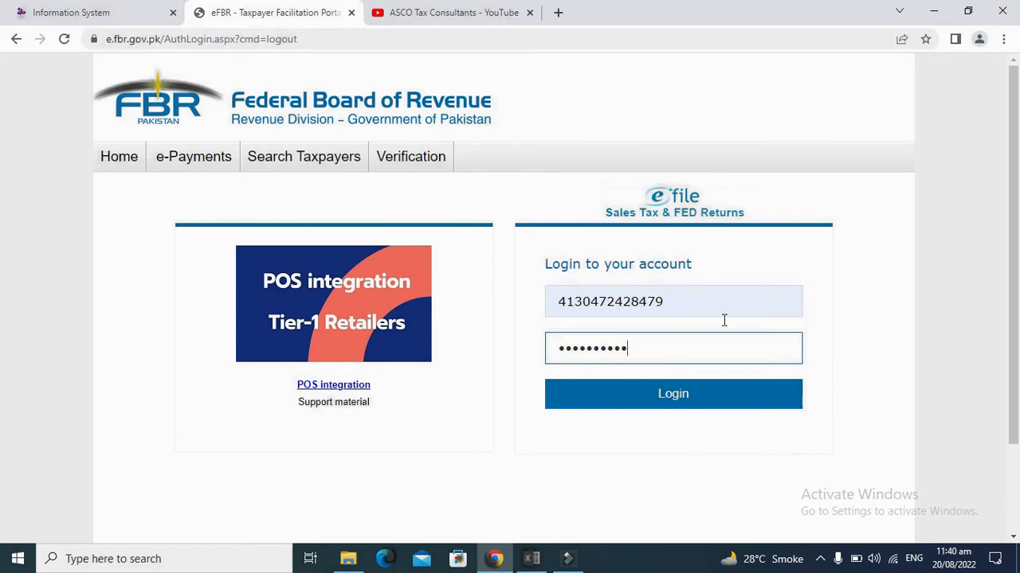
{"action": "left_click", "coordinate": [635, 393]}
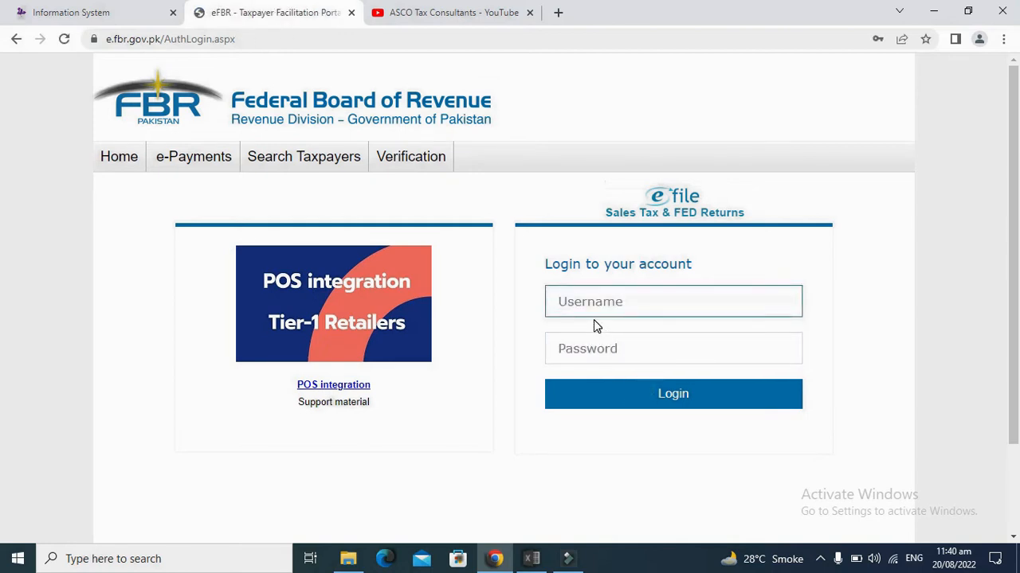
{"action": "key", "text": "alt+Tab"}
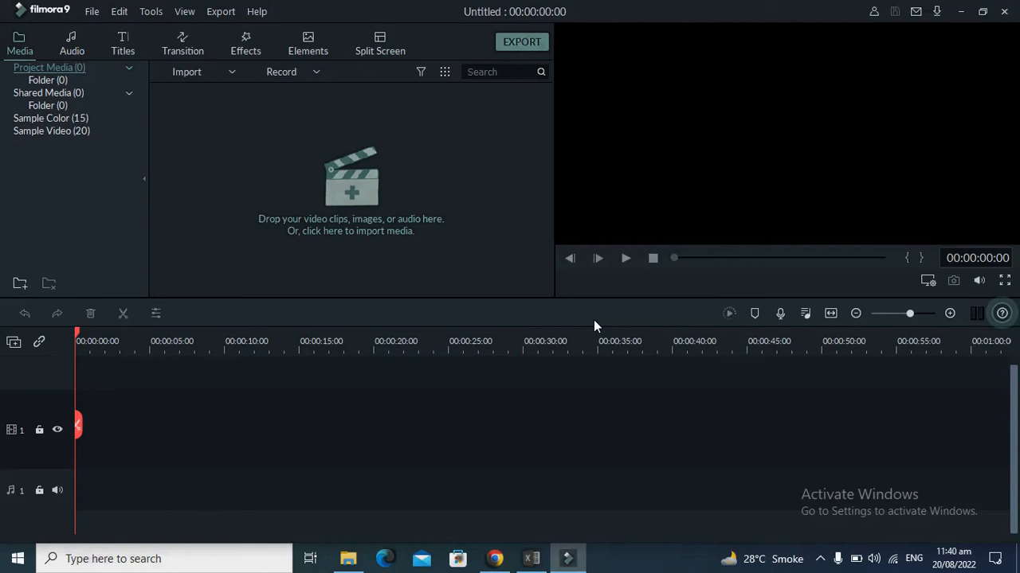
{"action": "key", "text": "alt+Tab"}
{"action": "key", "text": "alt+Tab"}
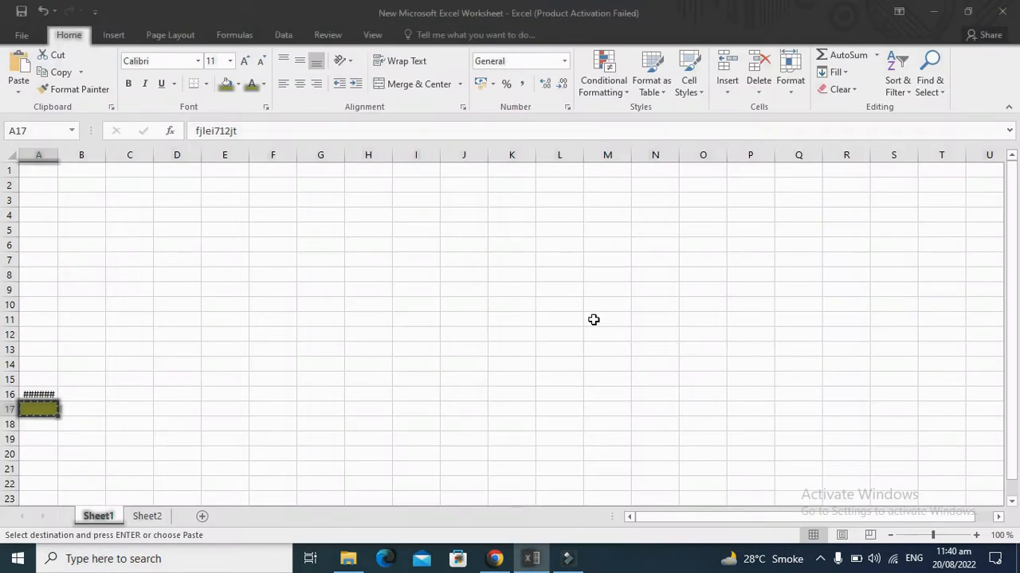
{"action": "key", "text": "Up"}
{"action": "key", "text": "ctrl+c"}
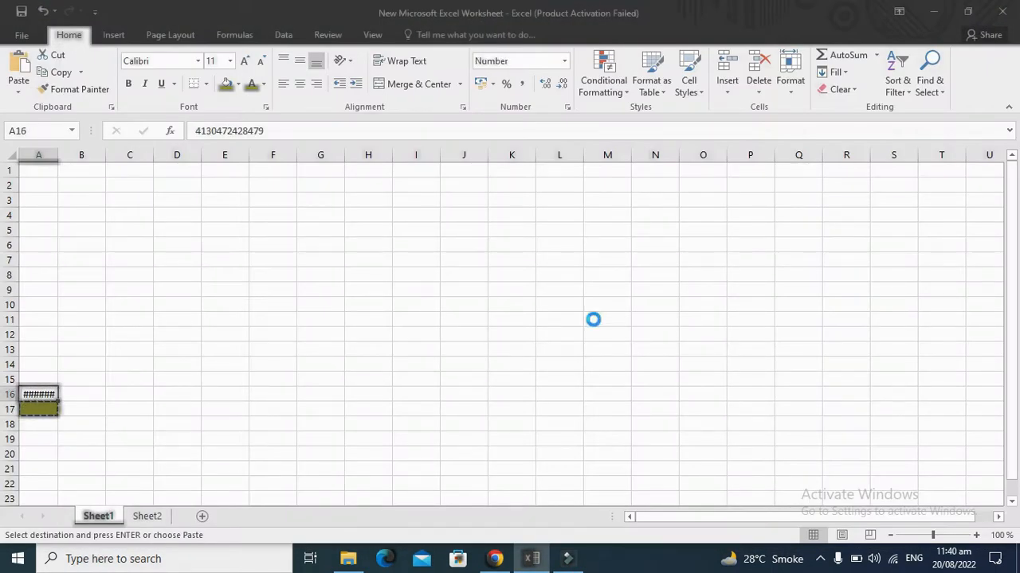
{"action": "key", "text": "alt+Tab"}
{"action": "key", "text": "Tab"}
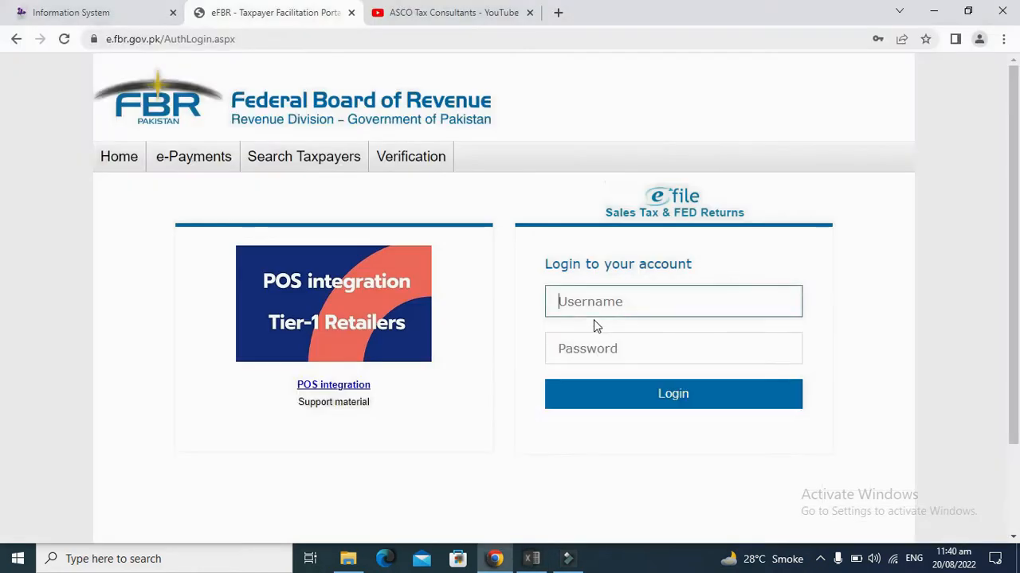
{"action": "key", "text": "ctrl+v"}
{"action": "key", "text": "Tab"}
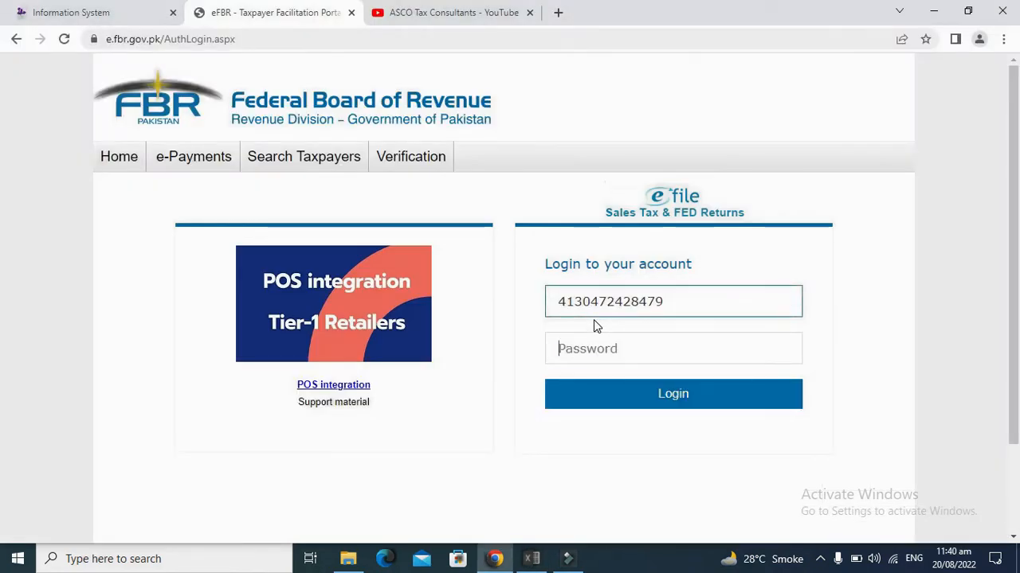
Step: Paste the account password from the spreadsheet, log in, and return to the IRIS return
{"action": "key", "text": "alt+Tab"}
{"action": "key", "text": "Down"}
{"action": "key", "text": "ctrl+c"}
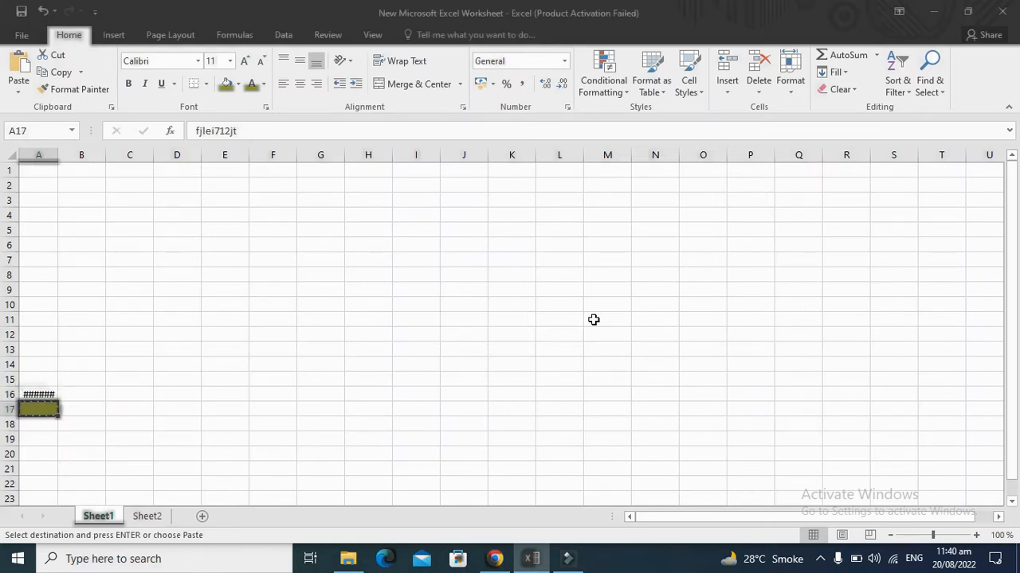
{"action": "key", "text": "alt+Tab"}
{"action": "key", "text": "ctrl+v"}
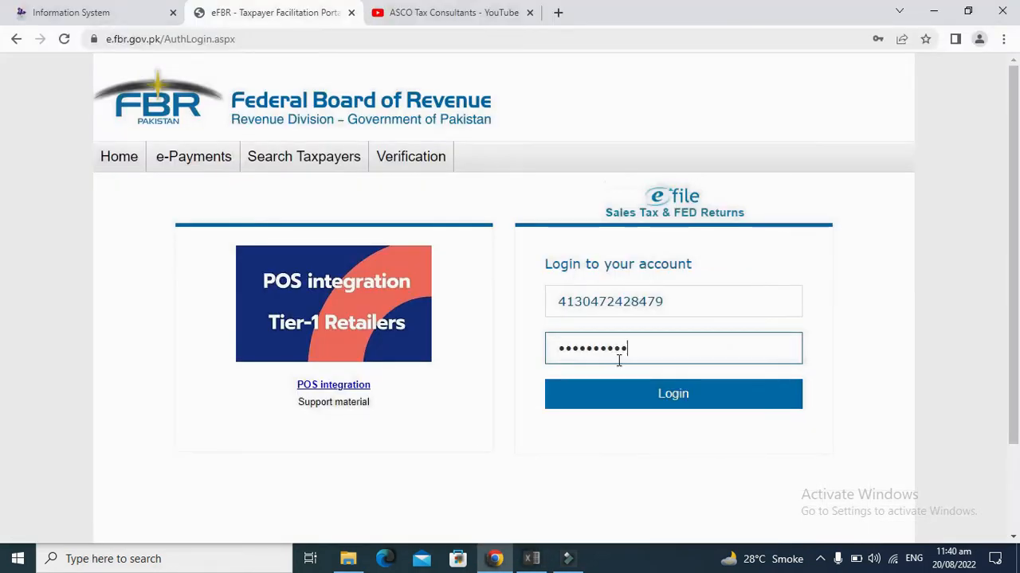
{"action": "left_click", "coordinate": [640, 405]}
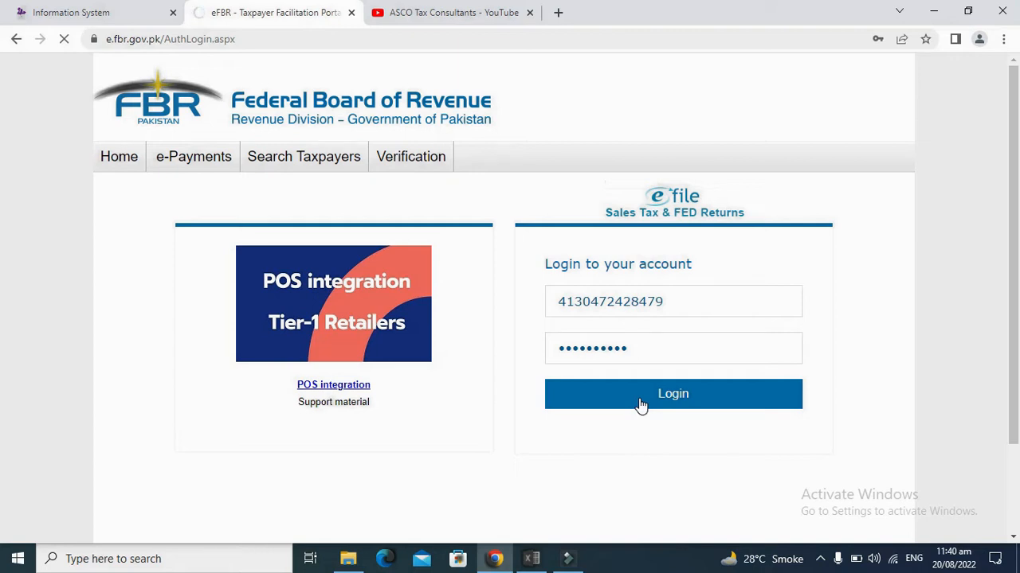
{"action": "left_click", "coordinate": [137, 10]}
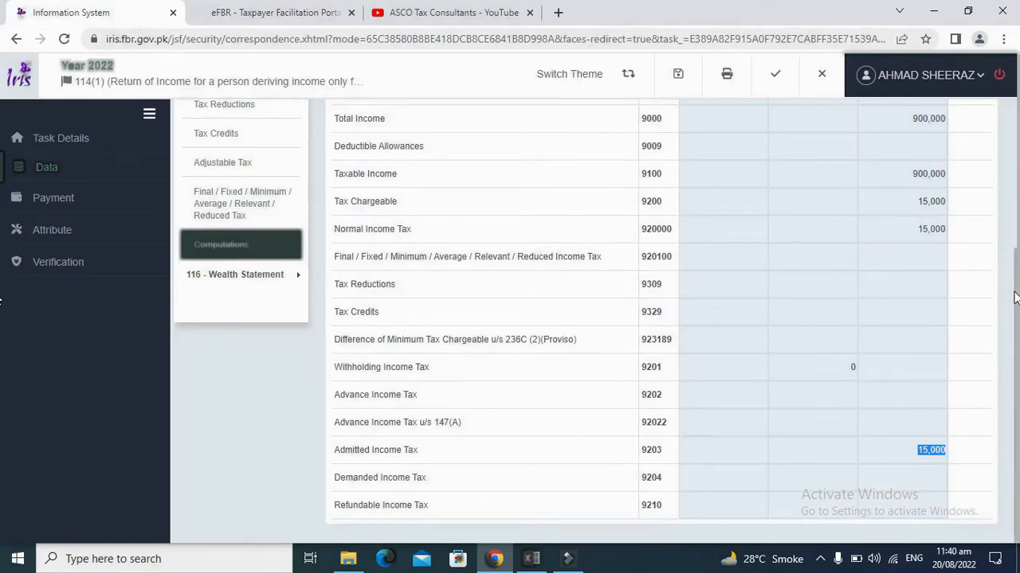
Step: Switch IRIS to its other theme and reselect the 15,000 admitted income tax in Computations
{"action": "scroll", "coordinate": [1014, 297], "scroll_direction": "up", "scroll_amount": 3}
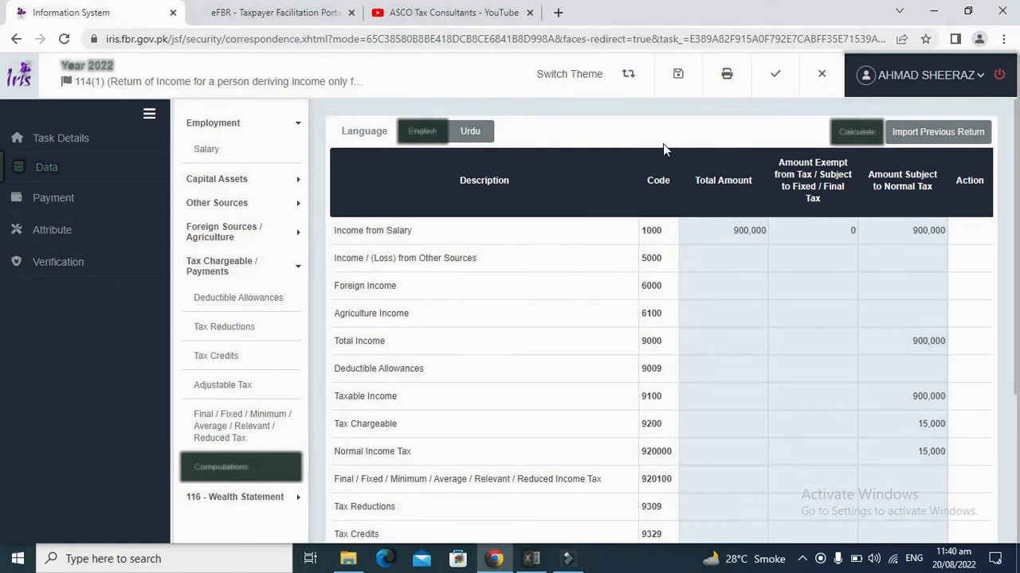
{"action": "left_click", "coordinate": [621, 80]}
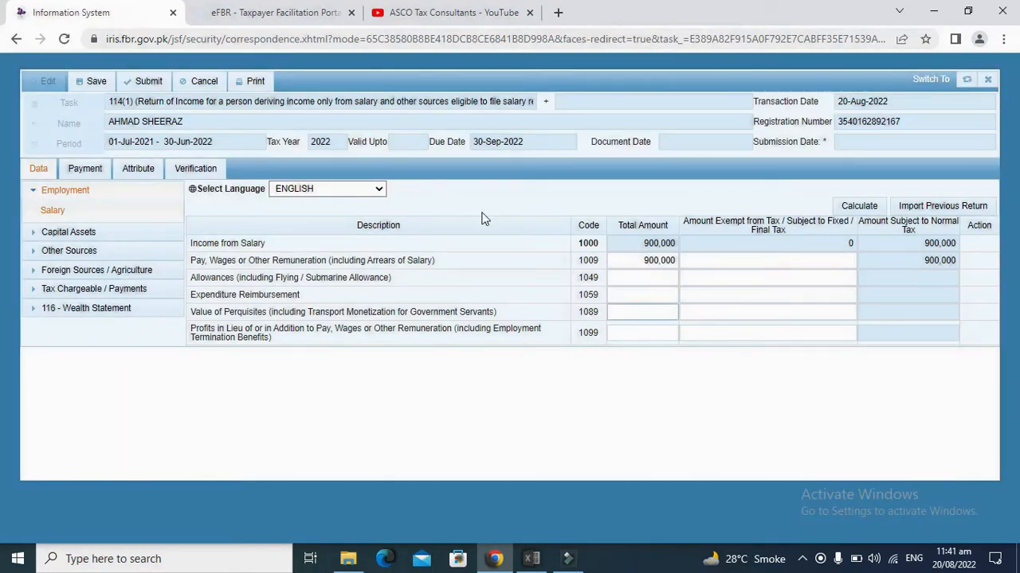
{"action": "left_click", "coordinate": [105, 289]}
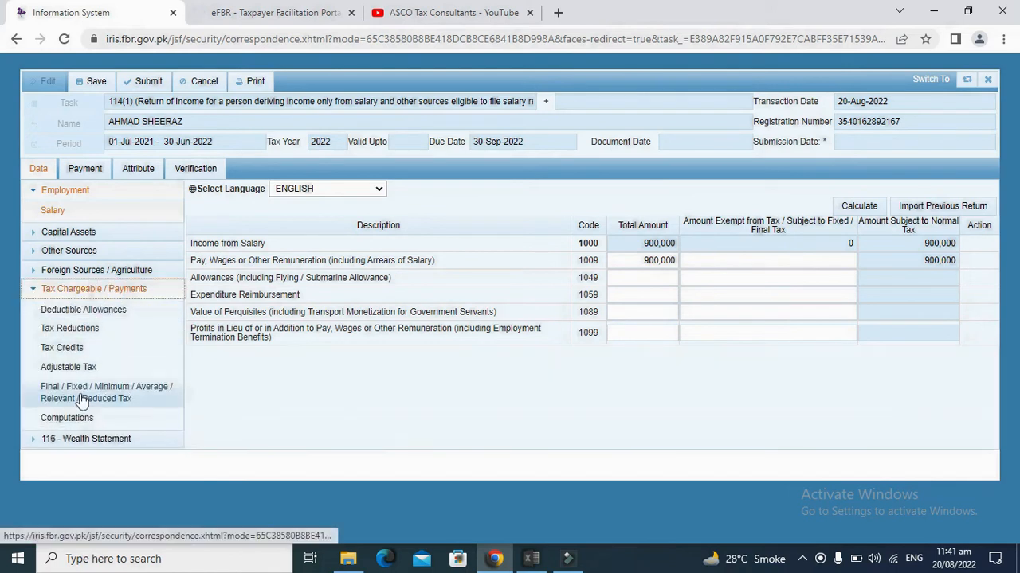
{"action": "left_click", "coordinate": [63, 419]}
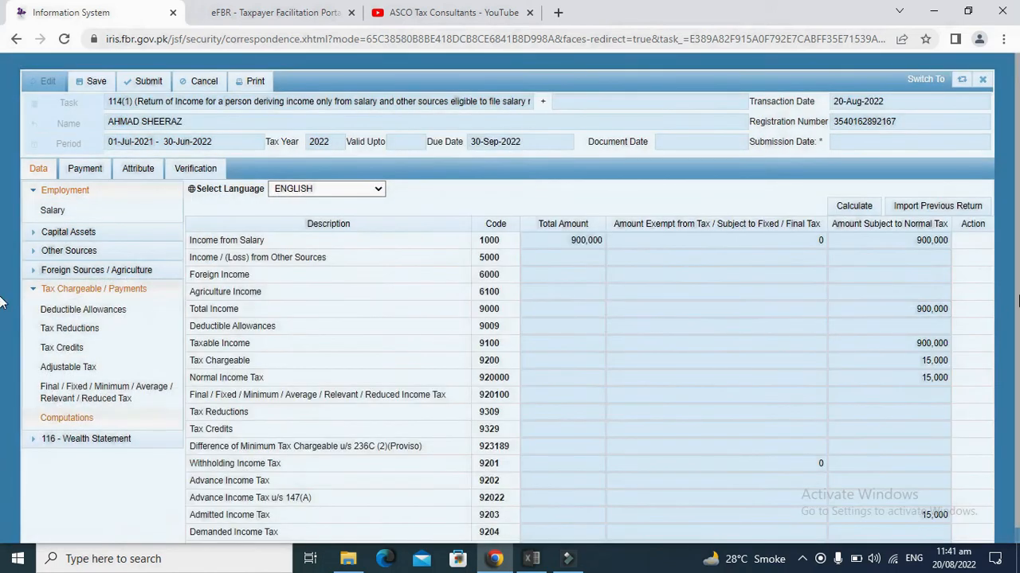
{"action": "scroll", "coordinate": [4, 438], "scroll_direction": "down", "scroll_amount": 1}
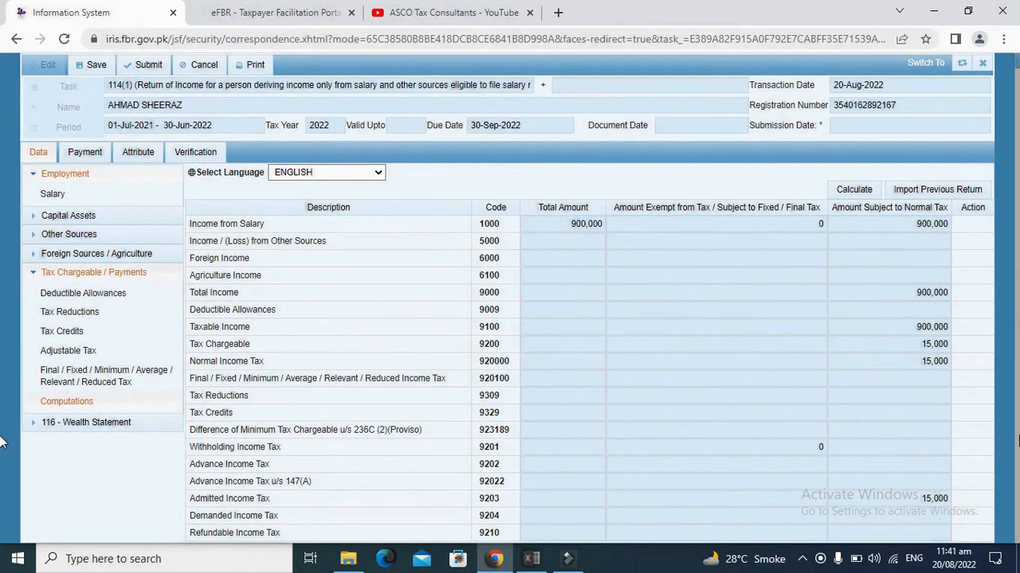
{"action": "double_click", "coordinate": [928, 497]}
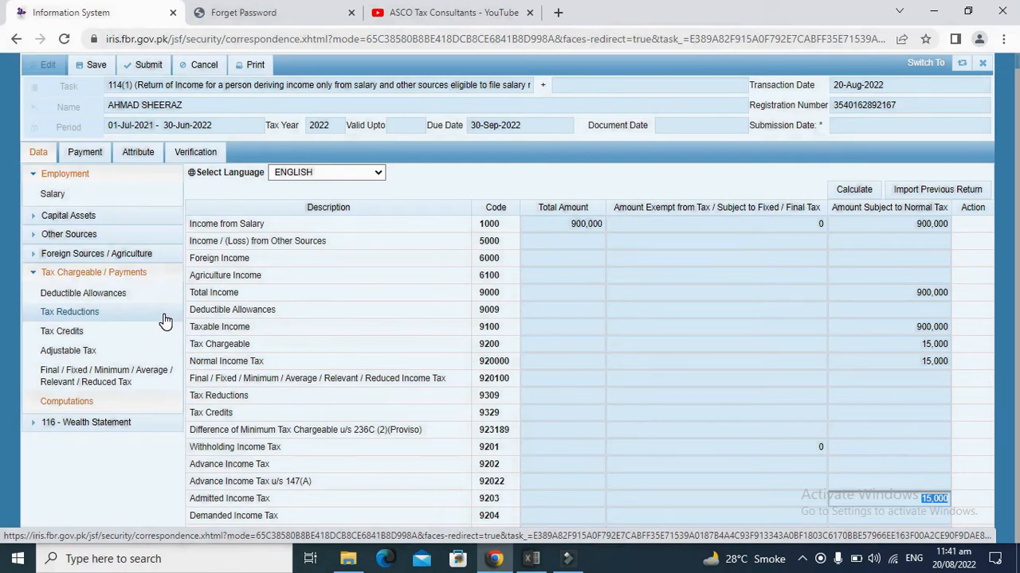
{"action": "left_click", "coordinate": [266, 12]}
Step: Dismiss the taxpayer search list, skip the eFBR secret question, and return to IRIS Computations
{"action": "mouse_move", "coordinate": [334, 156]}
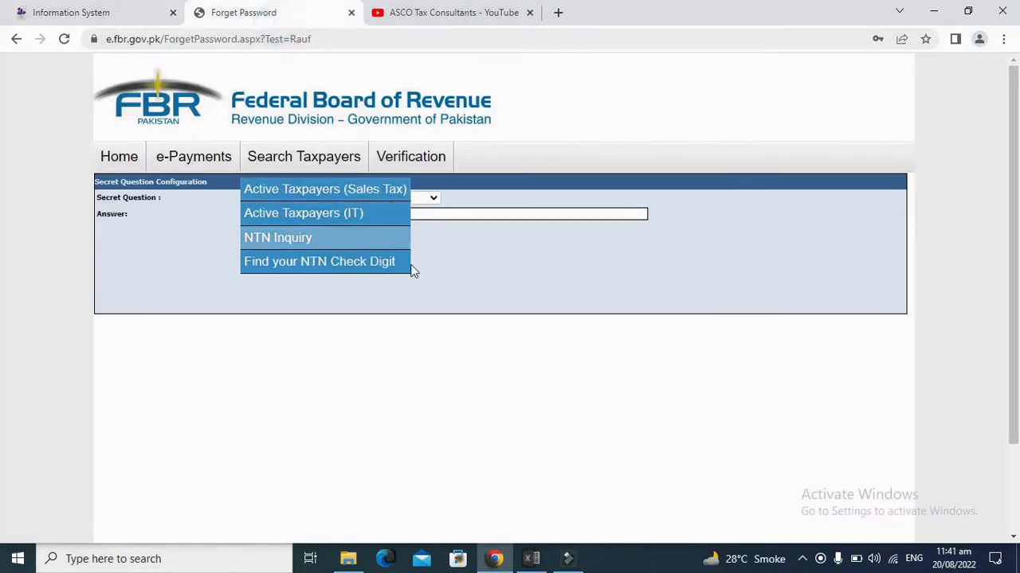
{"action": "left_click", "coordinate": [513, 308]}
{"action": "left_click", "coordinate": [379, 261]}
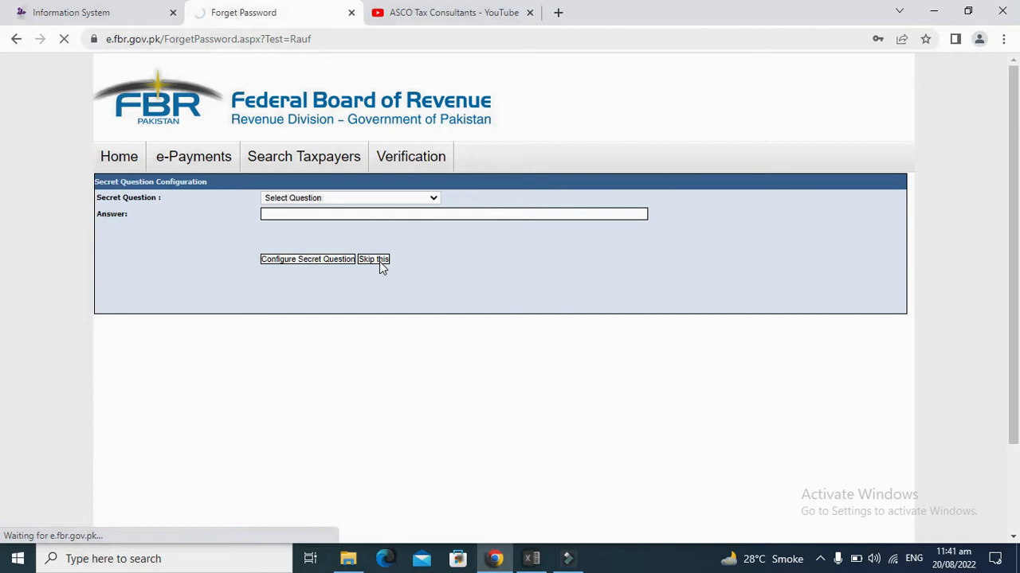
{"action": "left_click", "coordinate": [136, 10]}
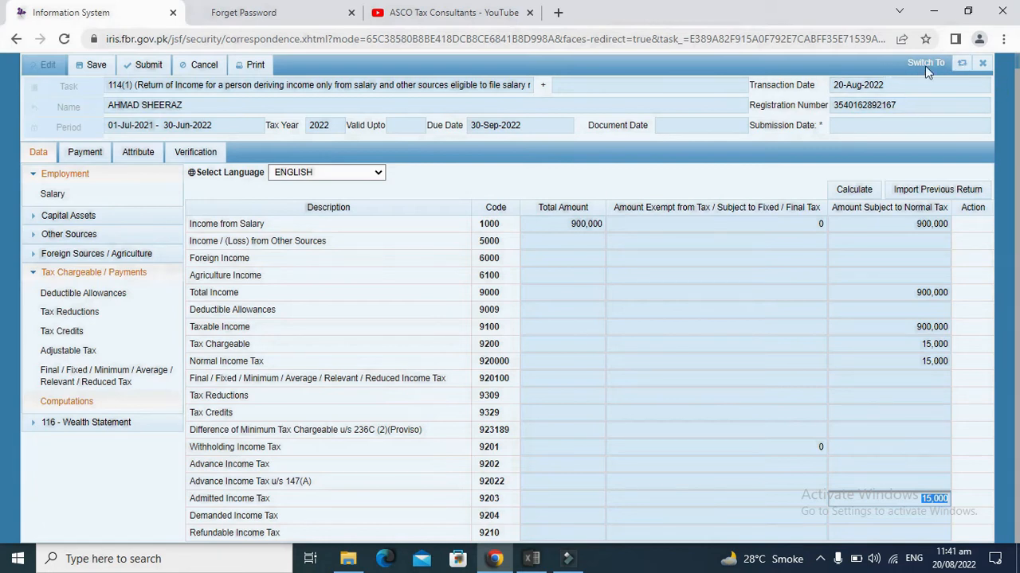
Step: Switch IRIS to its newer theme, check the eFBR tab, then go to the ASCO Tax Consultants channel
{"action": "left_click", "coordinate": [963, 66]}
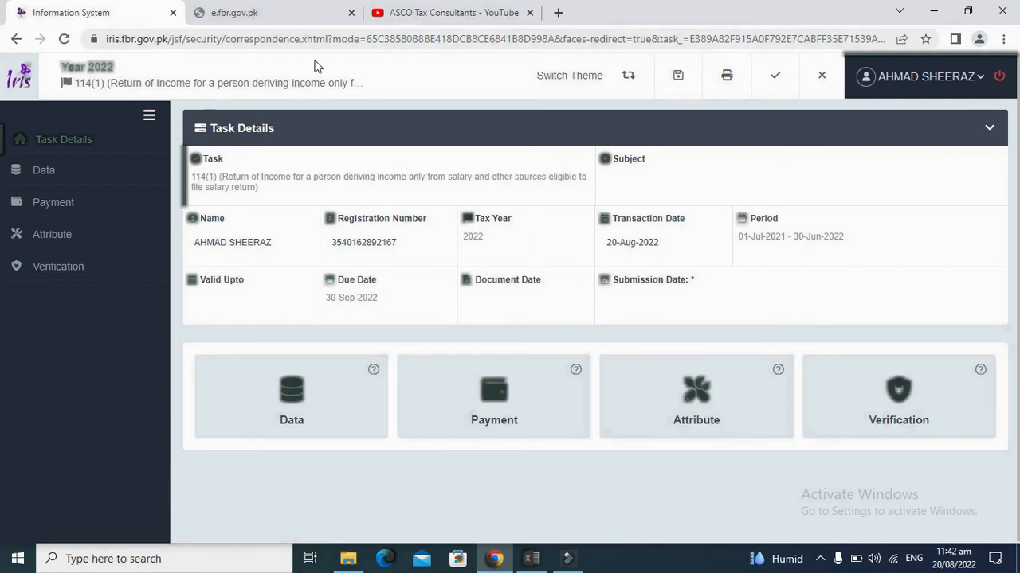
{"action": "left_click", "coordinate": [254, 13]}
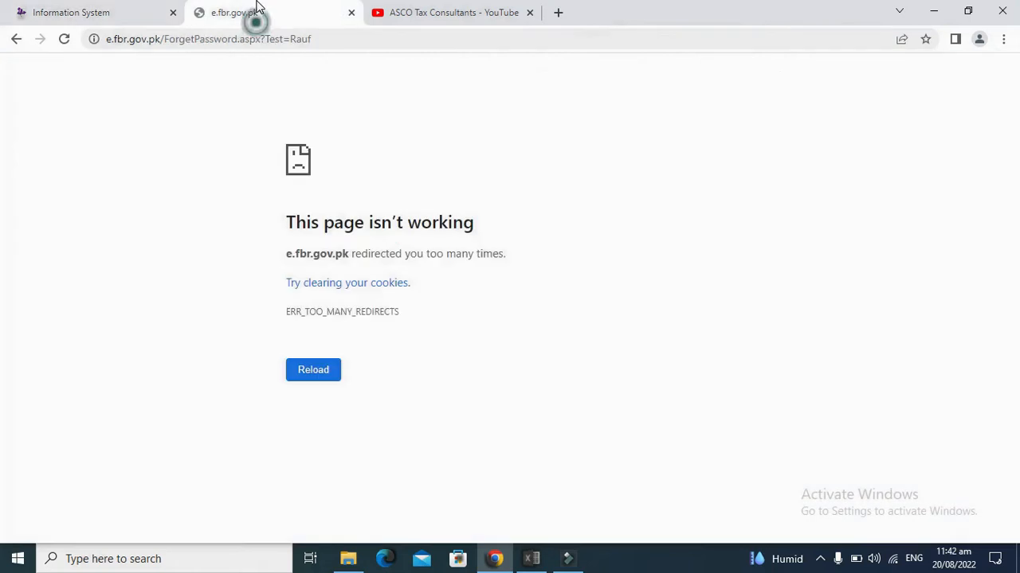
{"action": "left_click", "coordinate": [410, 10]}
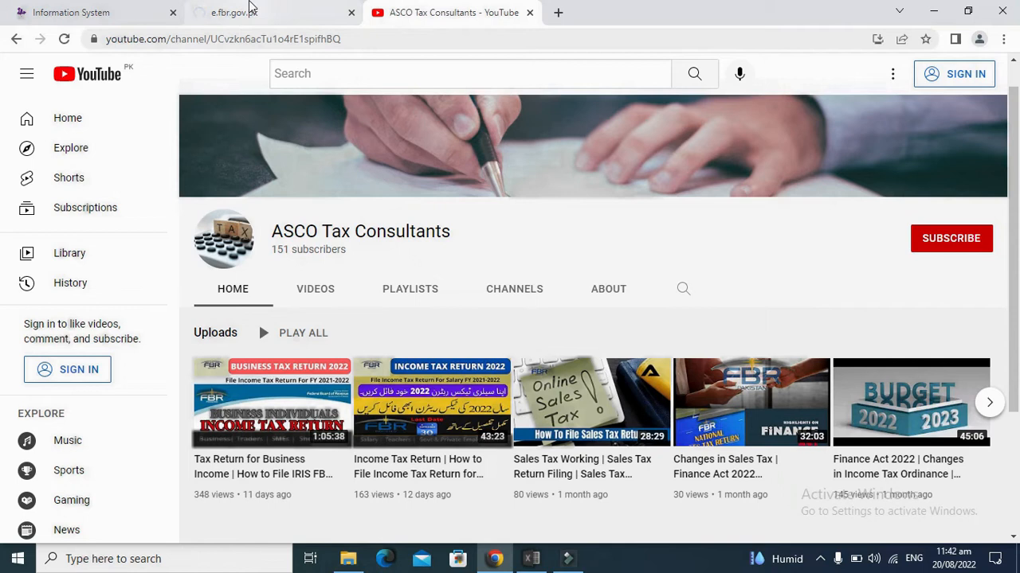
Step: Browse the ASCO Tax Consultants channel and advance to the next set of uploads
{"action": "left_click", "coordinate": [247, 10]}
{"action": "left_click", "coordinate": [470, 10]}
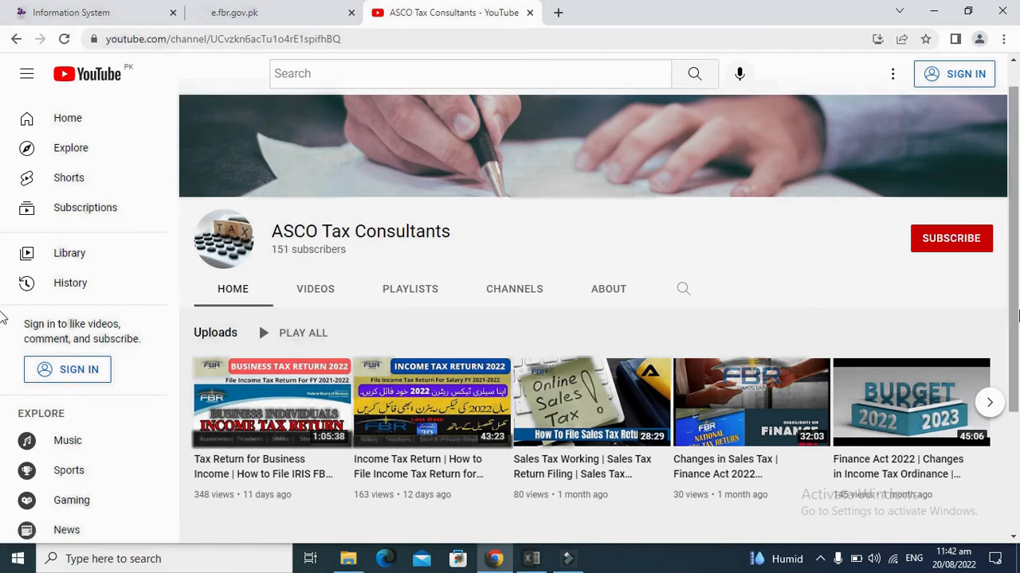
{"action": "scroll", "coordinate": [591, 347], "scroll_direction": "down", "scroll_amount": 2}
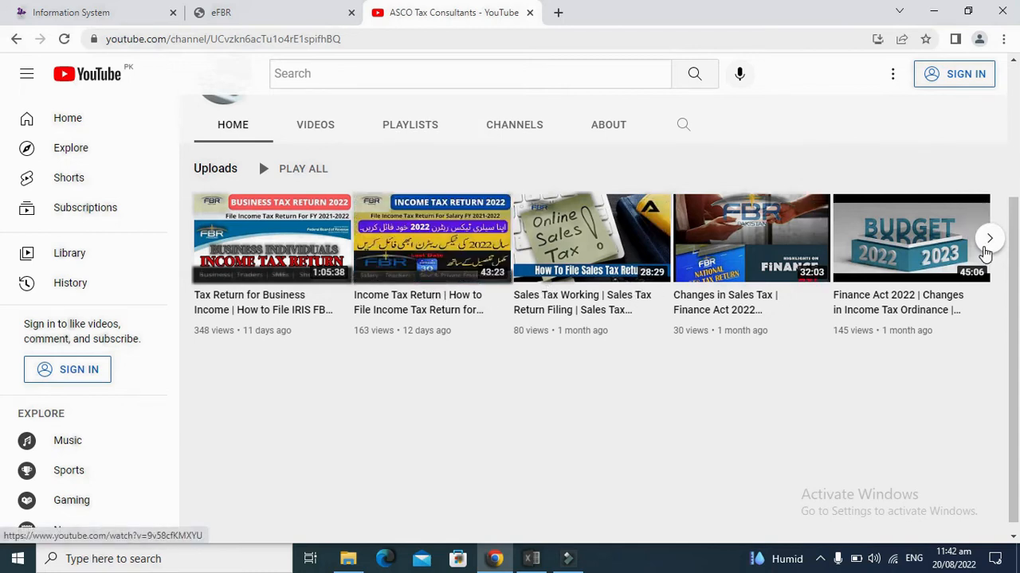
{"action": "left_click", "coordinate": [986, 247]}
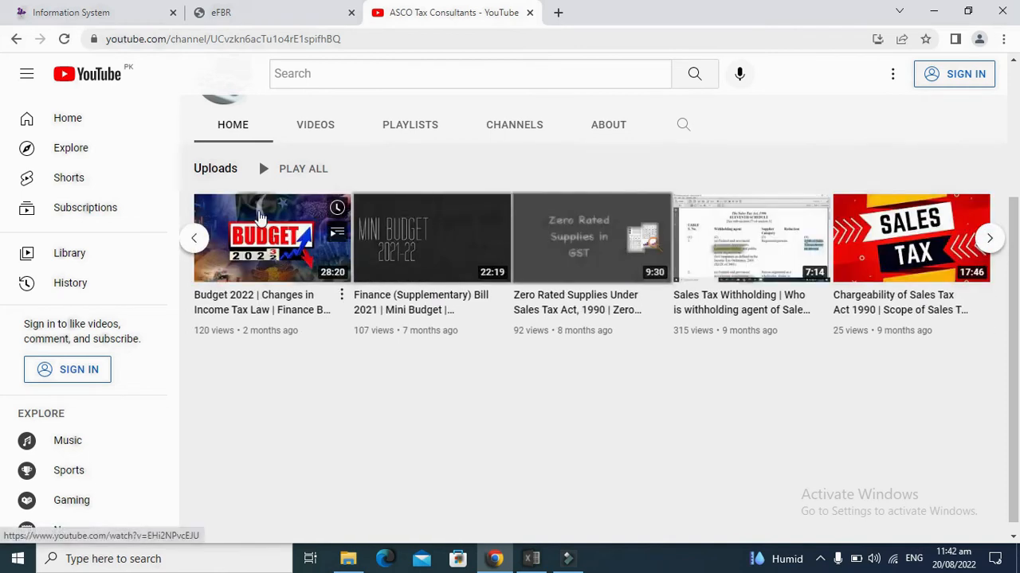
Step: In eFBR, start a new Income Tax payment from e-Payments > Create Payment
{"action": "left_click", "coordinate": [243, 8]}
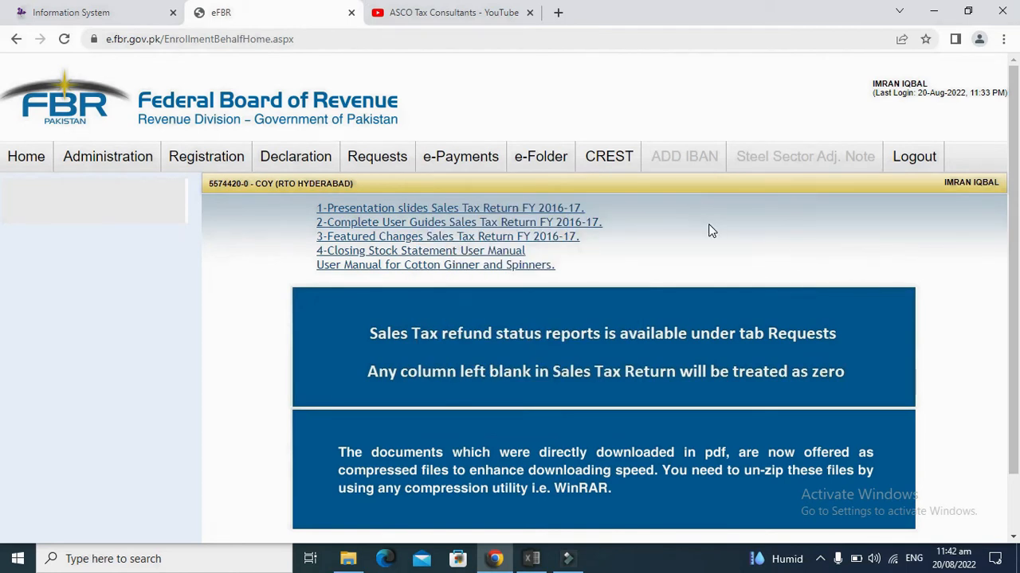
{"action": "mouse_move", "coordinate": [498, 159]}
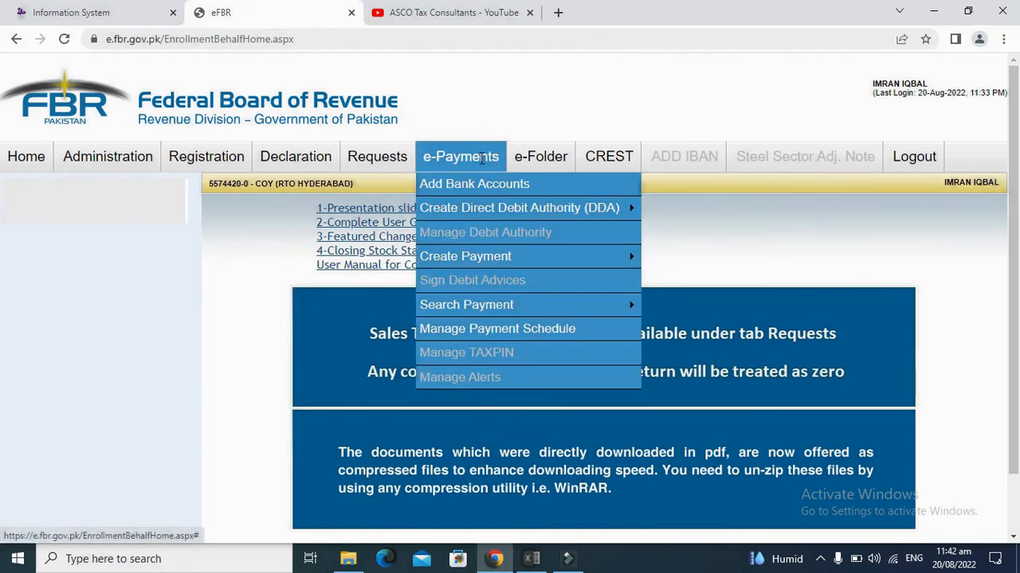
{"action": "mouse_move", "coordinate": [483, 259]}
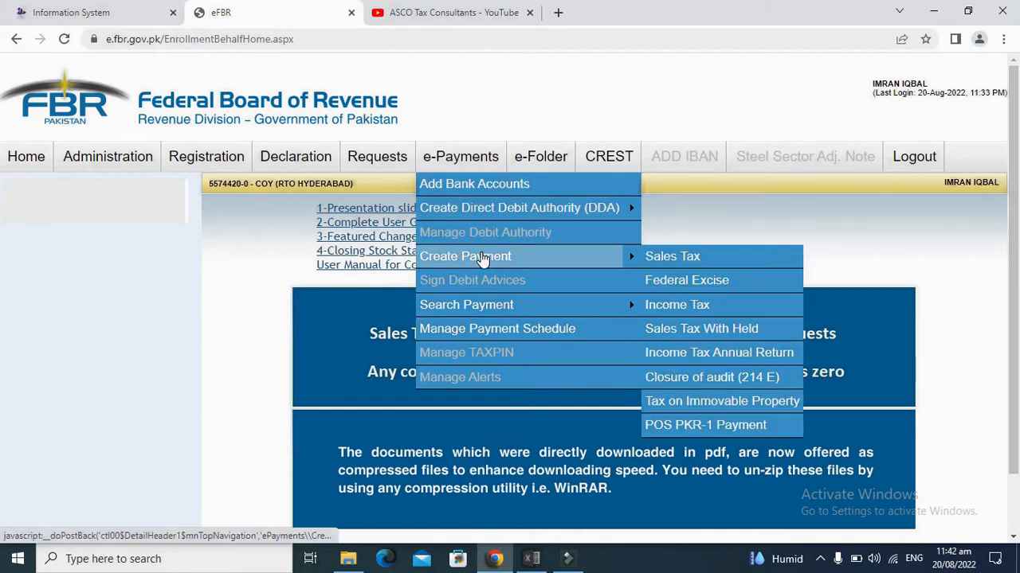
{"action": "left_click", "coordinate": [683, 311]}
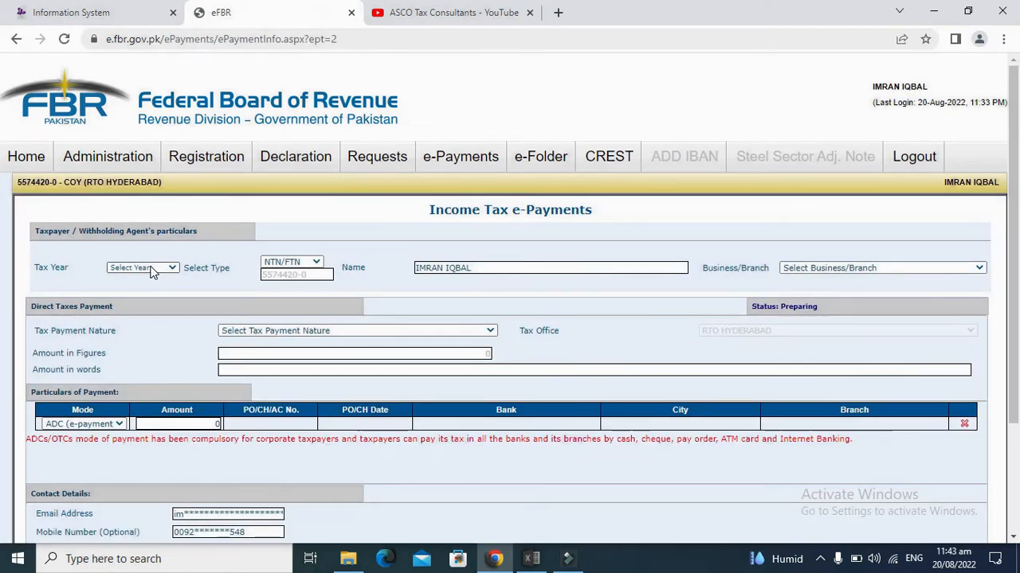
Step: Set tax year 2022 and payment nature Admitted Income Tax, then return to the IRIS return
{"action": "left_click", "coordinate": [151, 271]}
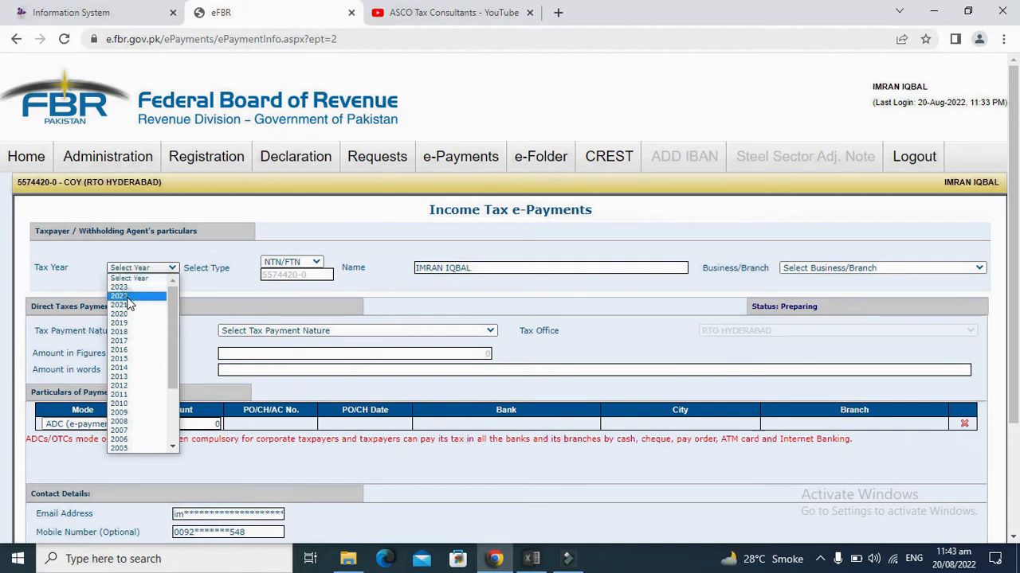
{"action": "left_click", "coordinate": [127, 297]}
{"action": "left_click", "coordinate": [295, 333]}
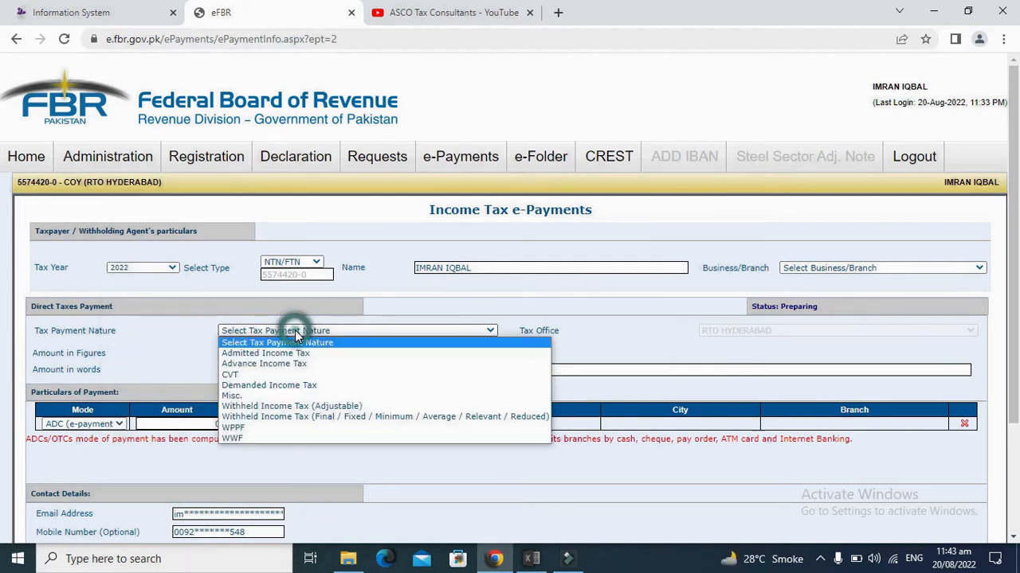
{"action": "left_click", "coordinate": [296, 335]}
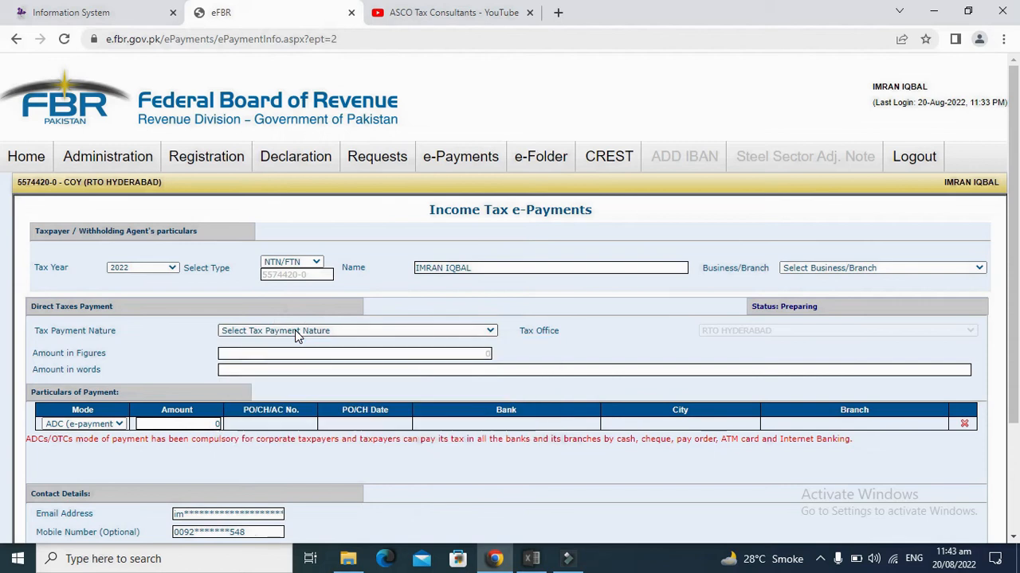
{"action": "left_click", "coordinate": [295, 334]}
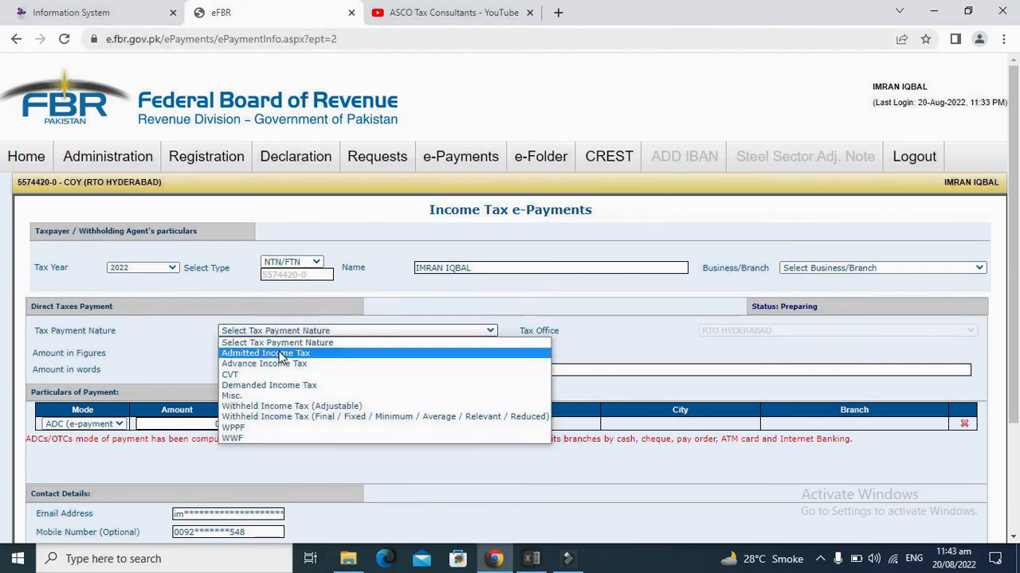
{"action": "left_click", "coordinate": [274, 352]}
{"action": "left_click", "coordinate": [128, 9]}
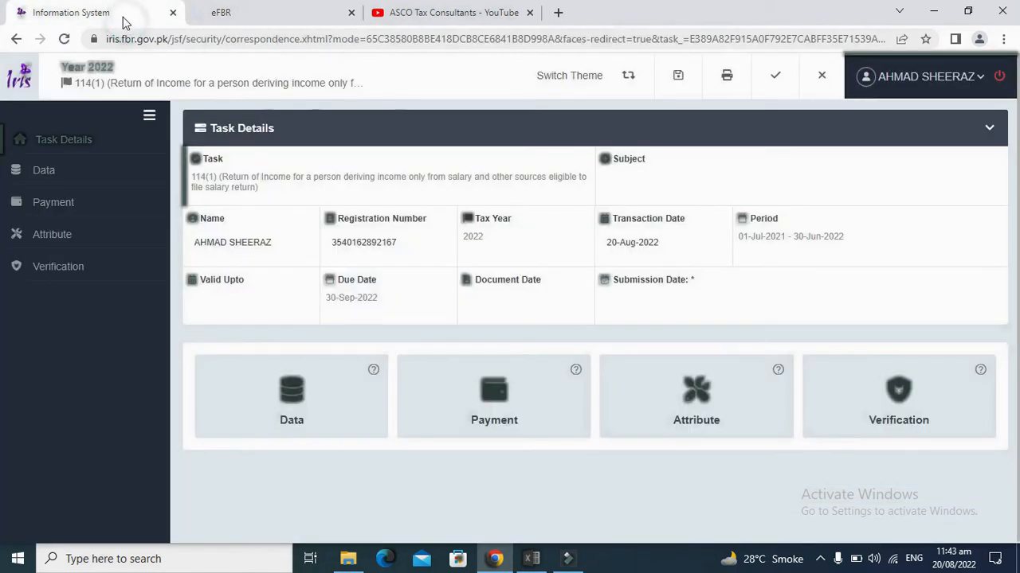
Step: Open Data > Computations in IRIS and check the 15,000 Admitted Income Tax (9203)
{"action": "left_click", "coordinate": [53, 172]}
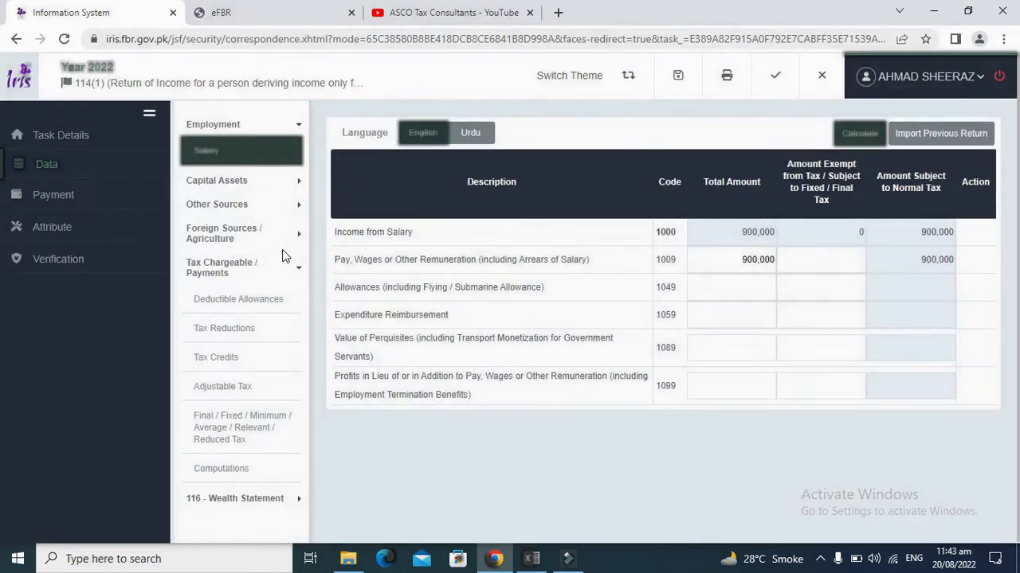
{"action": "left_click", "coordinate": [228, 472]}
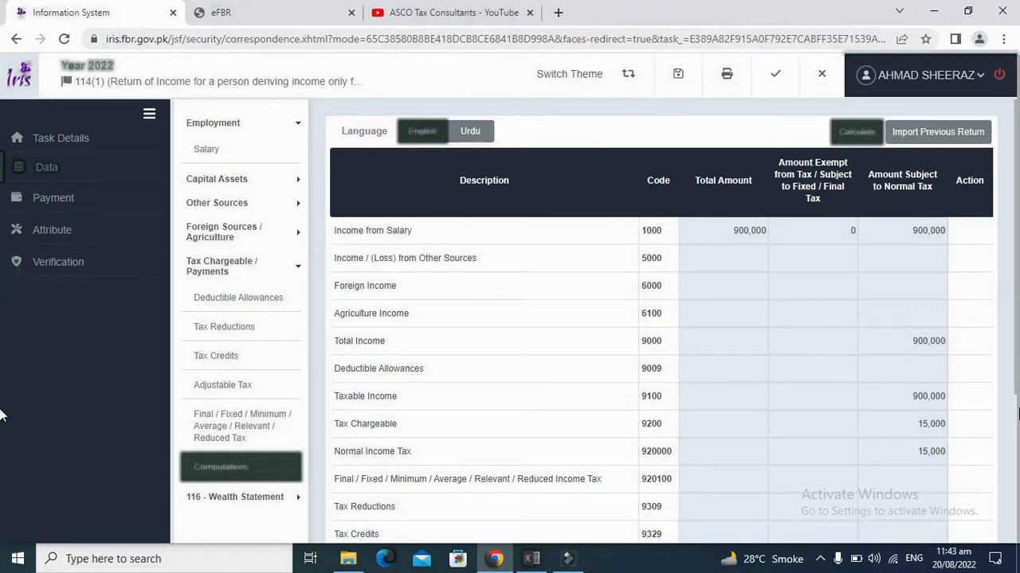
{"action": "left_click", "coordinate": [1014, 420]}
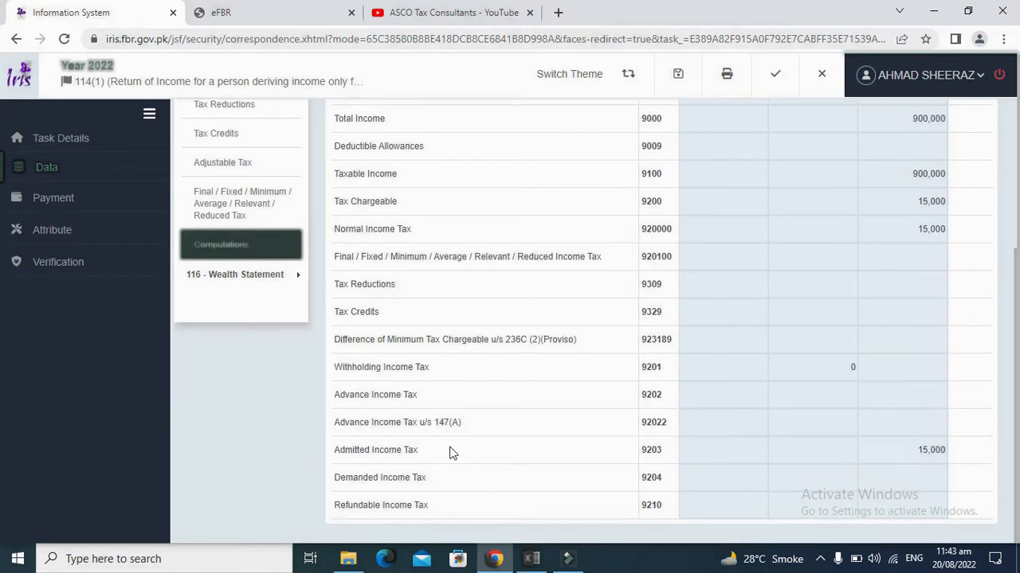
{"action": "left_click", "coordinate": [418, 452]}
Step: Choose Tax Payment Section 9203 - 137 - Admitted Income Tax on the eFBR payment form
{"action": "left_click", "coordinate": [274, 14]}
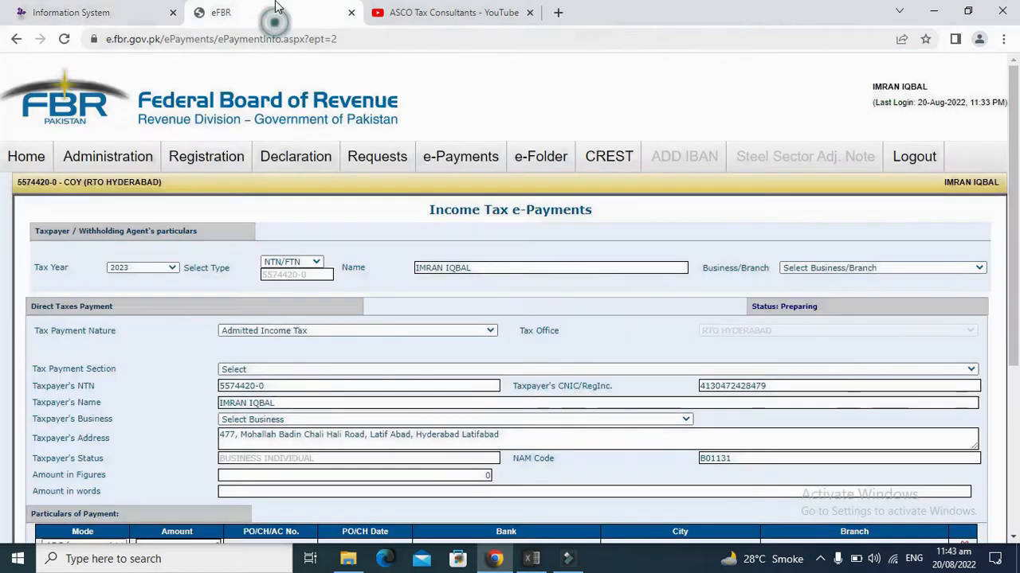
{"action": "left_click", "coordinate": [194, 340]}
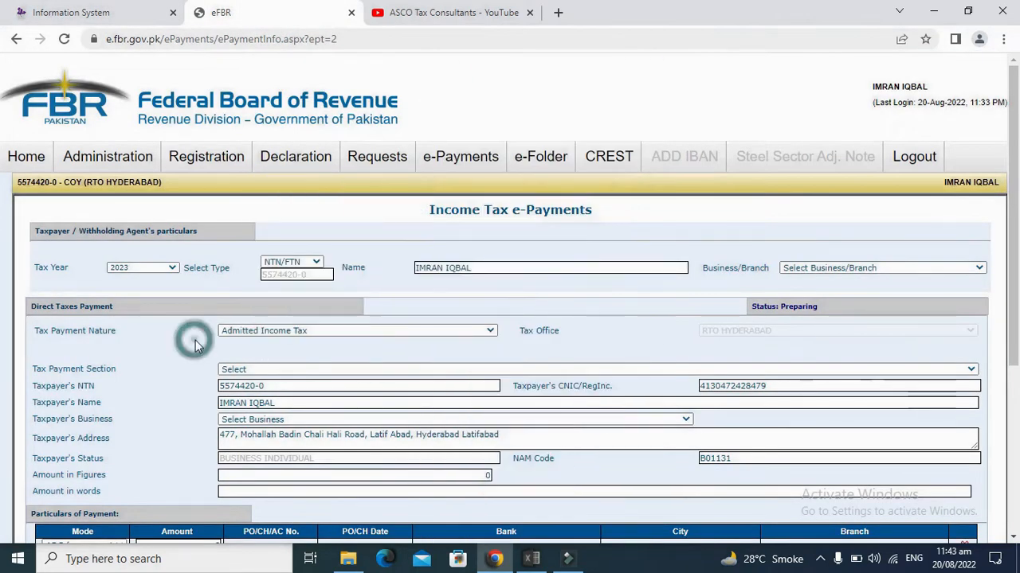
{"action": "left_click", "coordinate": [260, 372]}
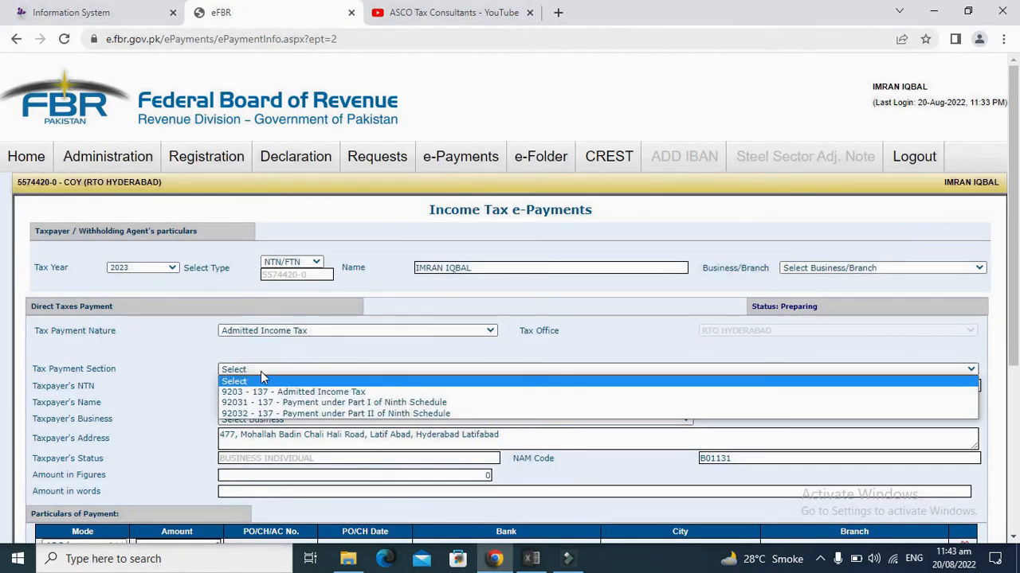
{"action": "left_click", "coordinate": [263, 393]}
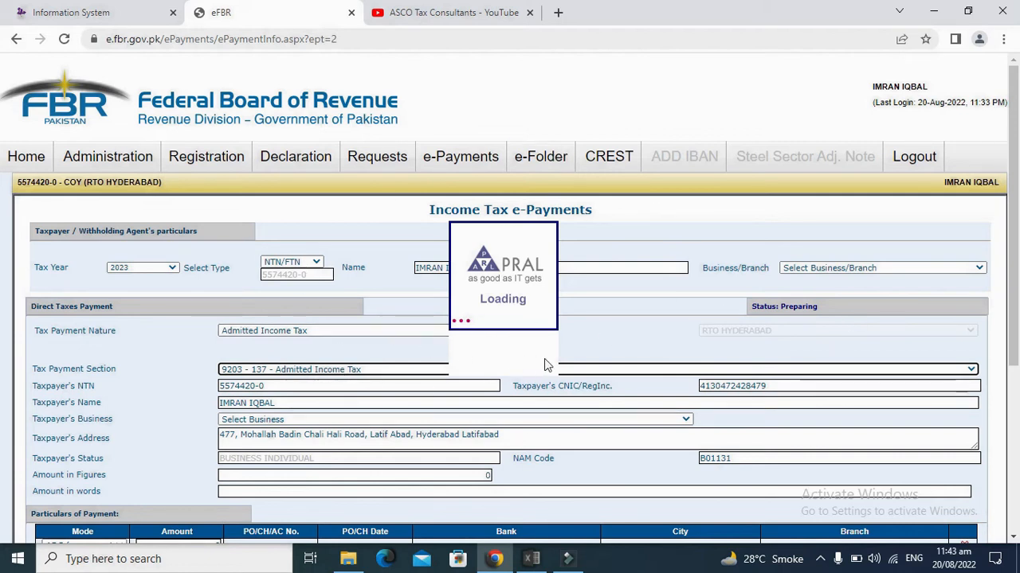
{"action": "left_click_drag", "start_coordinate": [1013, 296], "coordinate": [1013, 399]}
Step: Enter 15000 as the amount in figures and the payment row amount, keeping ADC mode
{"action": "left_click", "coordinate": [487, 301]}
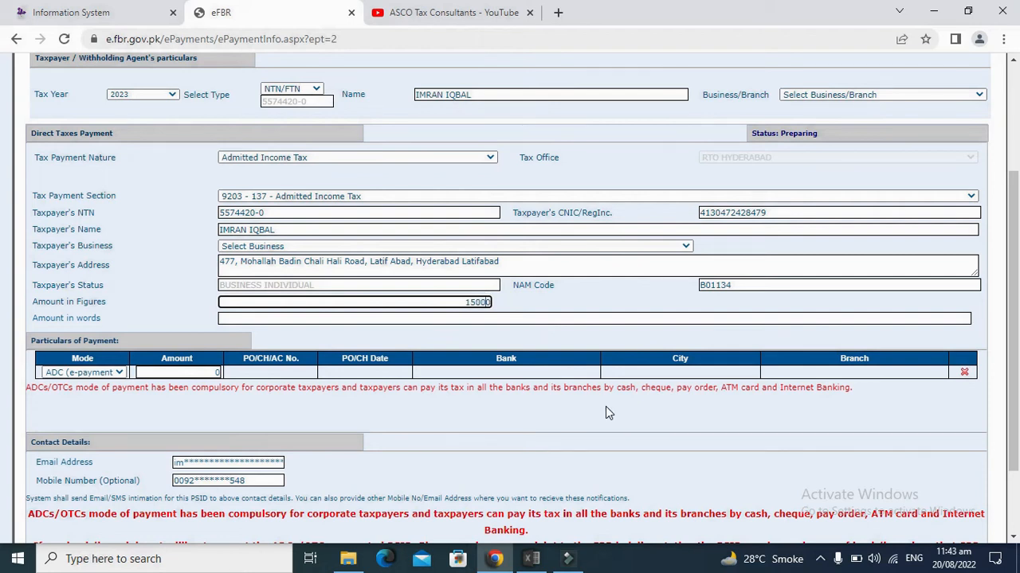
{"action": "type", "text": "15000"}
{"action": "left_click", "coordinate": [192, 371]}
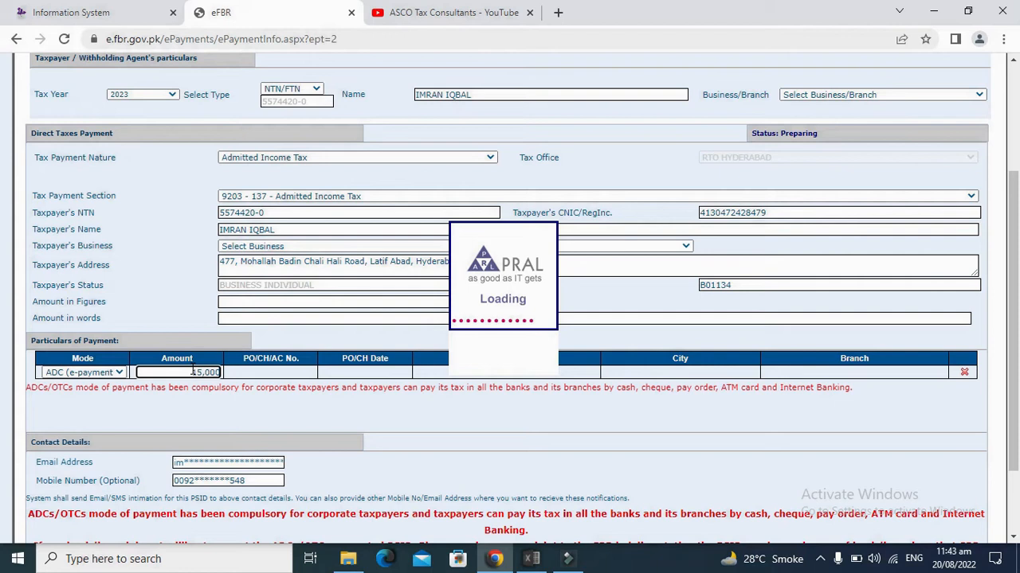
{"action": "left_click", "coordinate": [213, 372]}
{"action": "type", "text": "15000"}
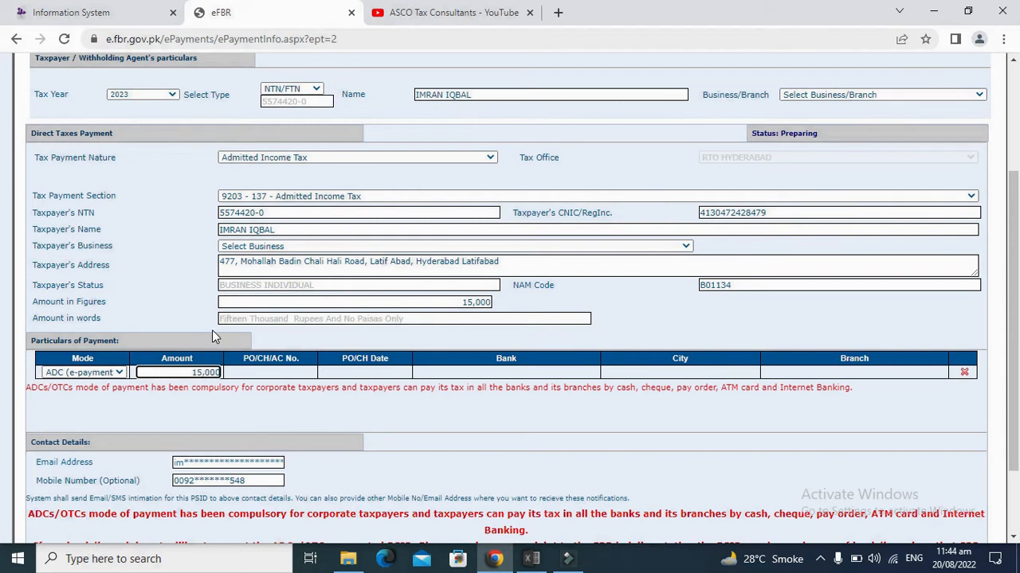
{"action": "left_click", "coordinate": [204, 415]}
{"action": "left_click", "coordinate": [114, 372]}
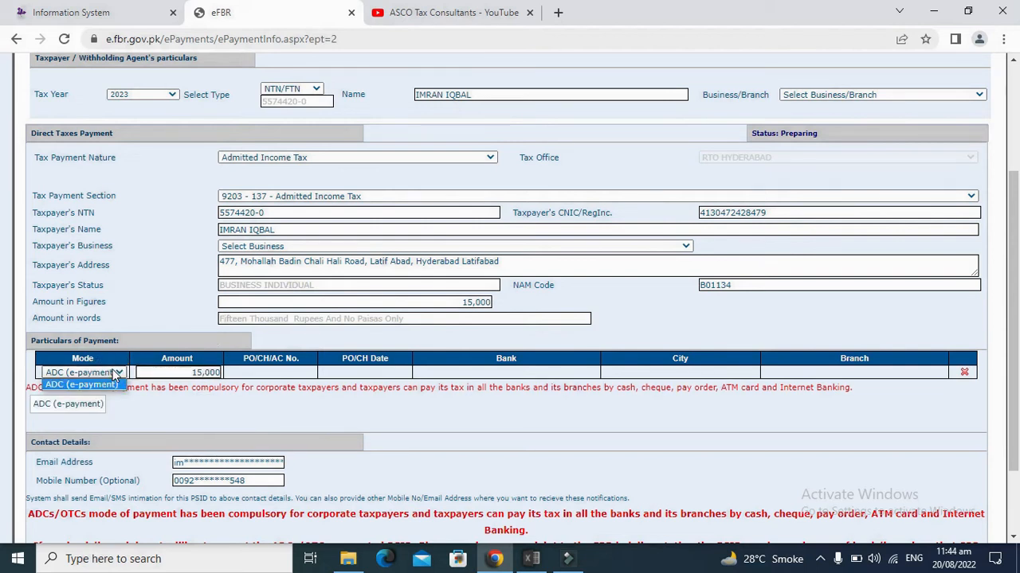
{"action": "left_click", "coordinate": [97, 386]}
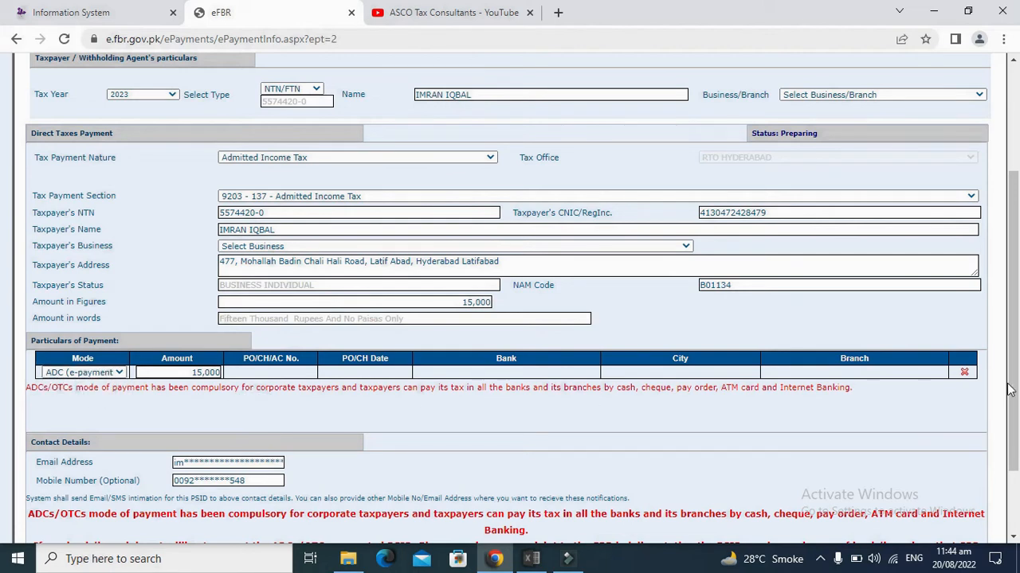
Step: Replace the masked contact e-mail with the taxpayer's full e-mail address
{"action": "scroll", "coordinate": [0, 389], "scroll_direction": "down", "scroll_amount": 3}
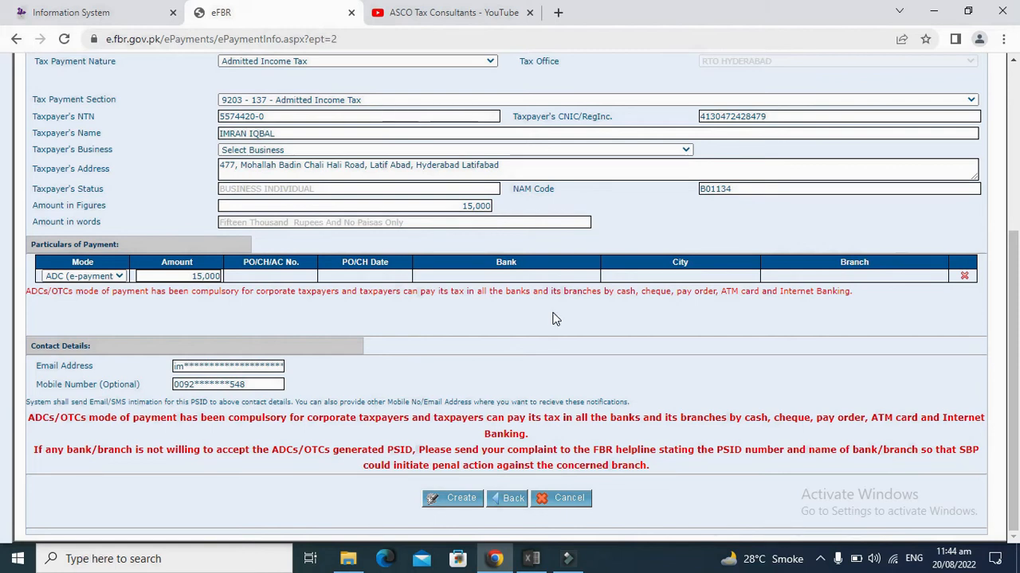
{"action": "left_click", "coordinate": [215, 365]}
{"action": "triple_click", "coordinate": [214, 364]}
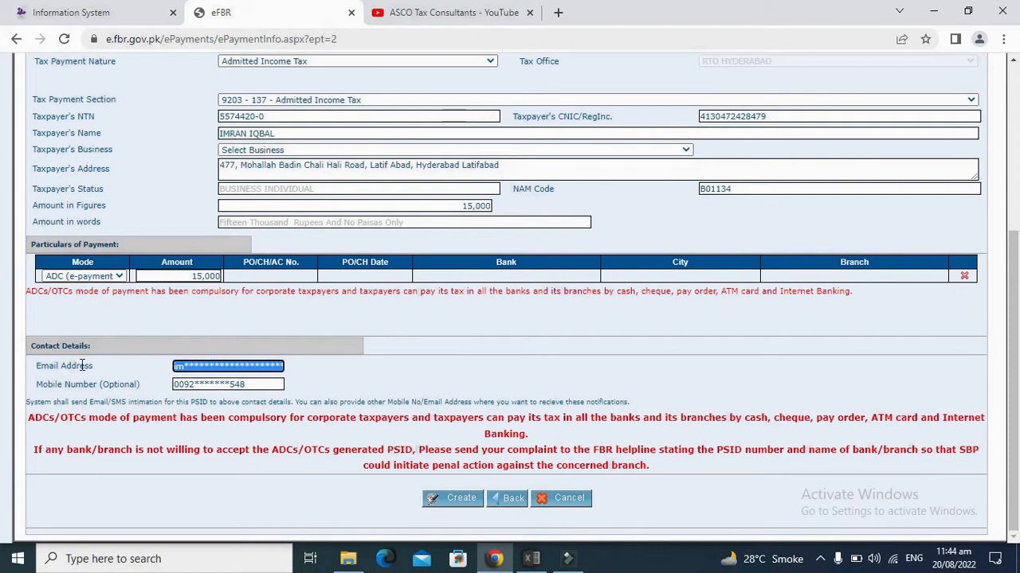
{"action": "key", "text": "BackSpace"}
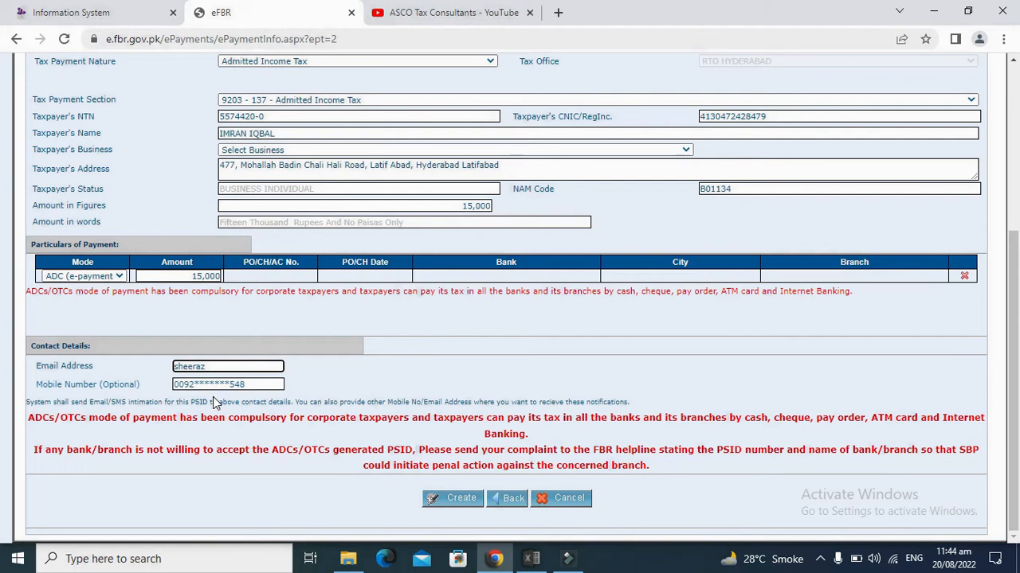
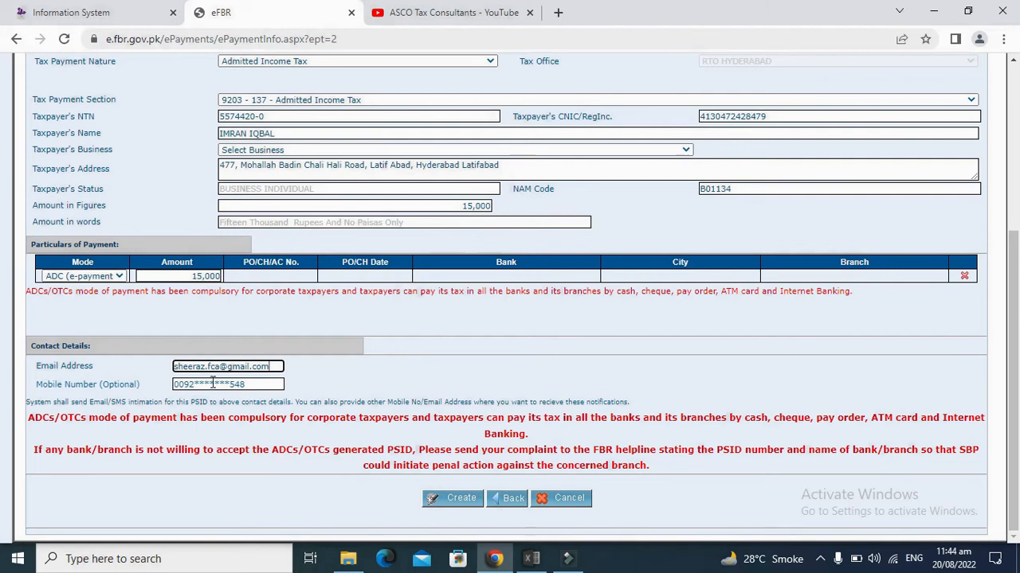
Step: Replace the masked mobile number with the full mobile number and create the payment
{"action": "left_click", "coordinate": [213, 384]}
{"action": "key", "text": "ctrl+a"}
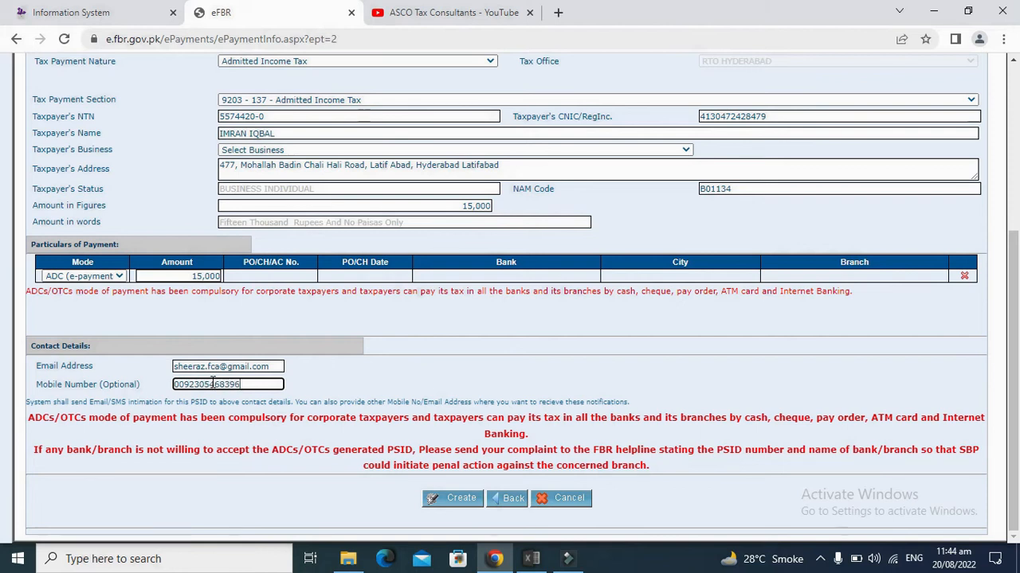
{"action": "left_click", "coordinate": [455, 498]}
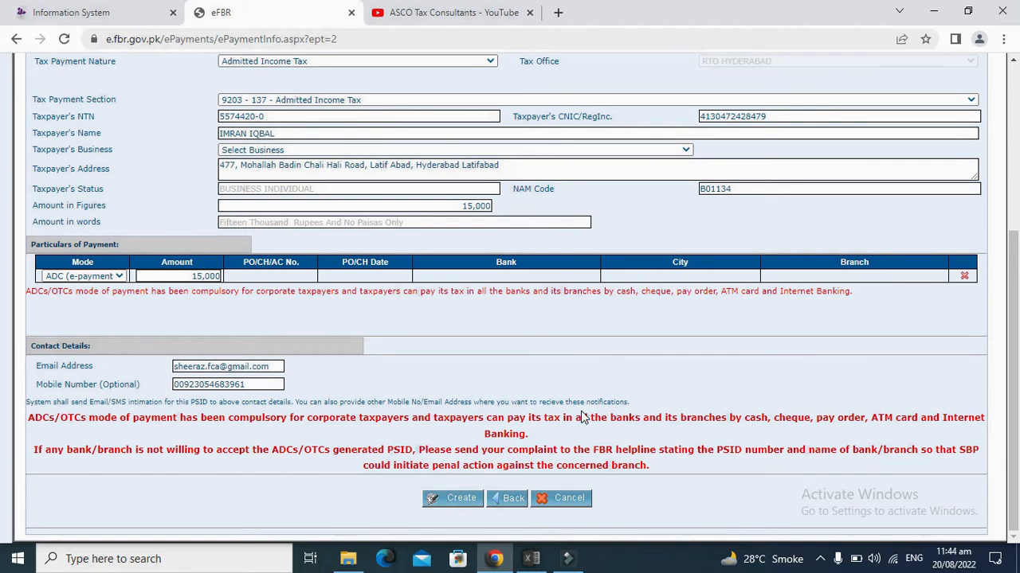
Step: Set Tax Year to 2022 on the review page and confirm the 15,000 e-payment
{"action": "left_click_drag", "start_coordinate": [1018, 387], "coordinate": [1018, 276]}
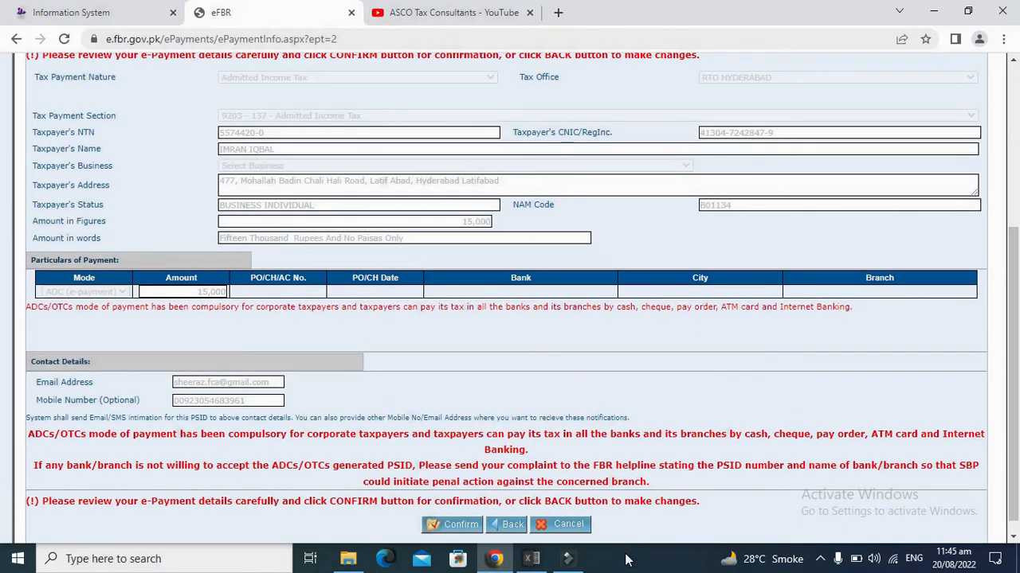
{"action": "left_click_drag", "start_coordinate": [1018, 408], "coordinate": [1018, 329]}
{"action": "left_click", "coordinate": [166, 133]}
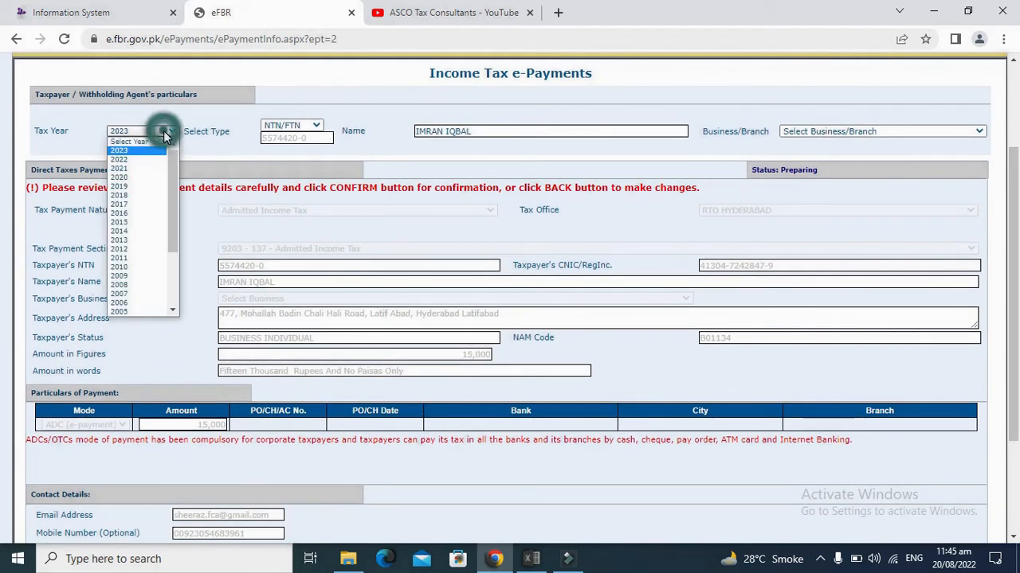
{"action": "left_click", "coordinate": [131, 157]}
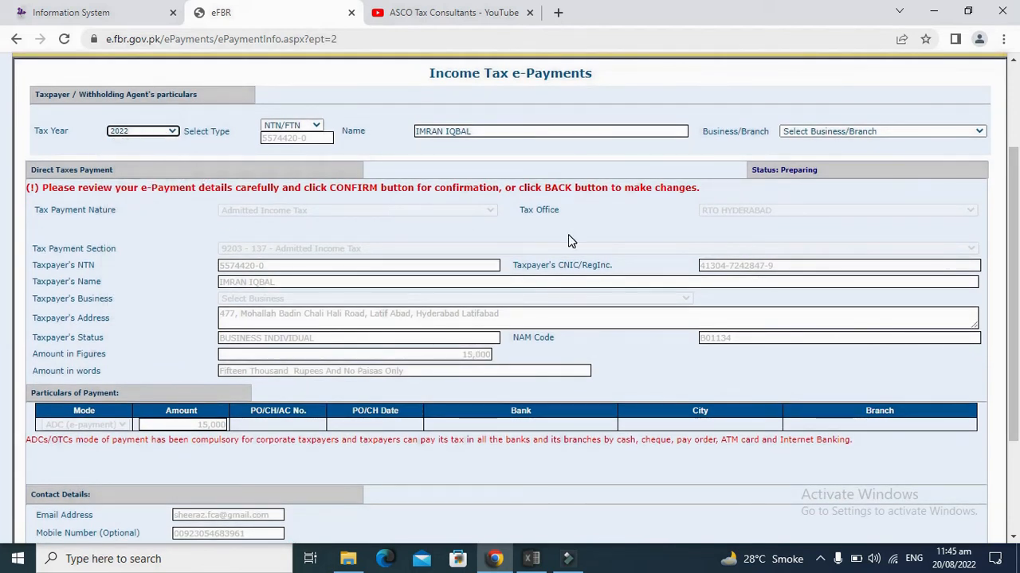
{"action": "left_click_drag", "start_coordinate": [1019, 236], "coordinate": [1018, 228]}
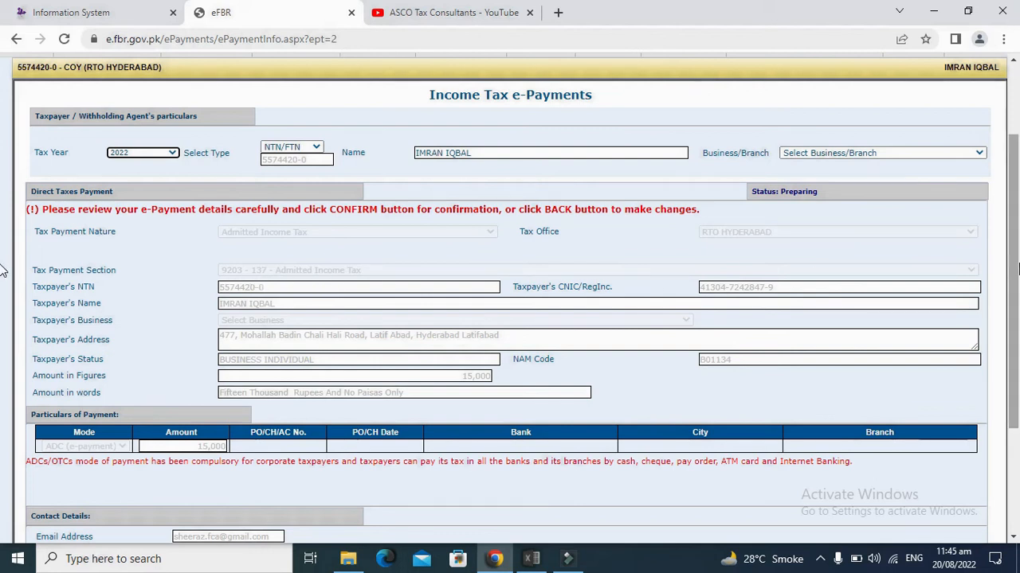
{"action": "left_click_drag", "start_coordinate": [1018, 285], "coordinate": [1018, 287]}
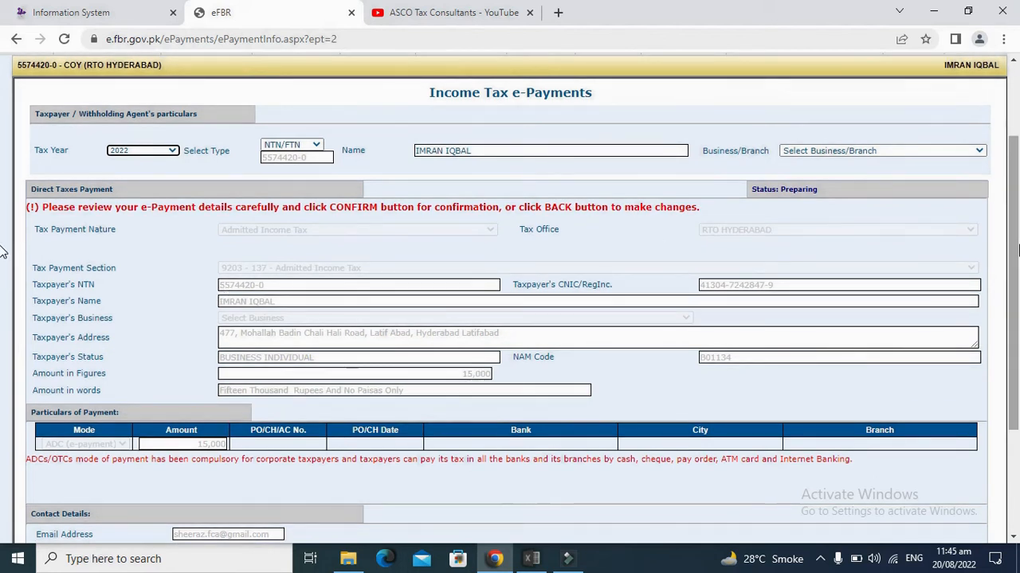
{"action": "left_click_drag", "start_coordinate": [1018, 252], "coordinate": [1018, 380]}
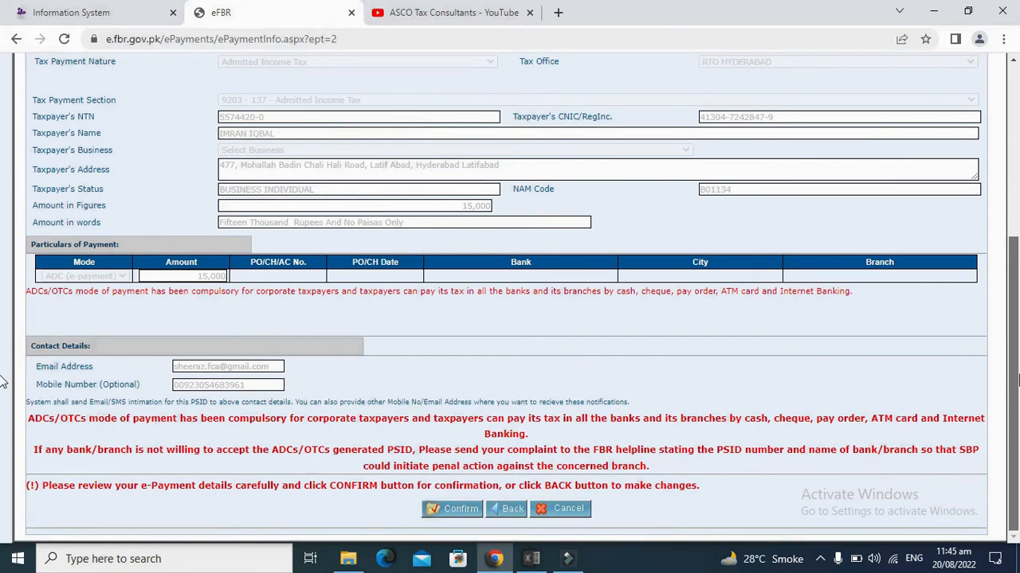
{"action": "left_click", "coordinate": [462, 514]}
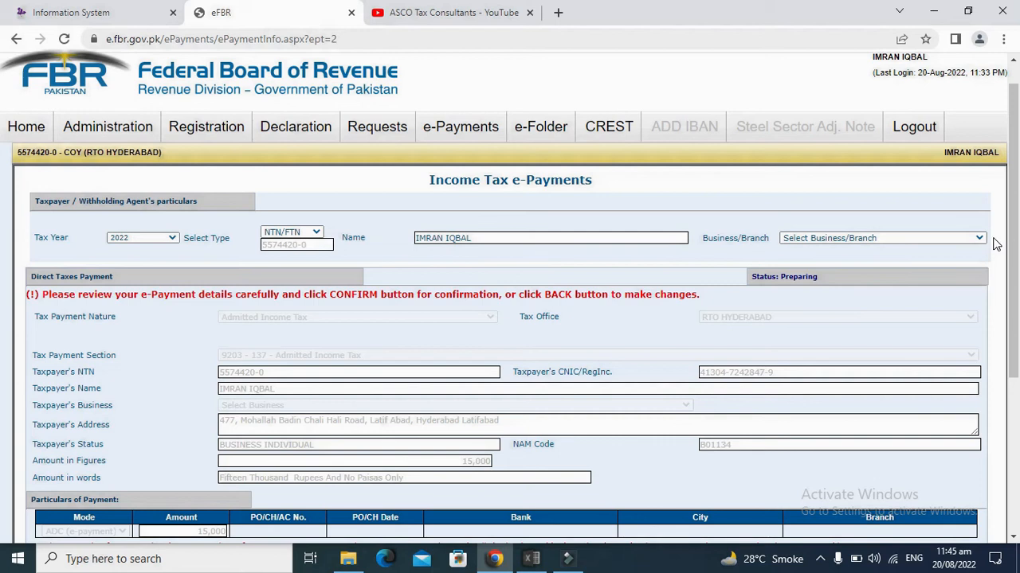
{"action": "left_click_drag", "start_coordinate": [993, 239], "coordinate": [2, 456]}
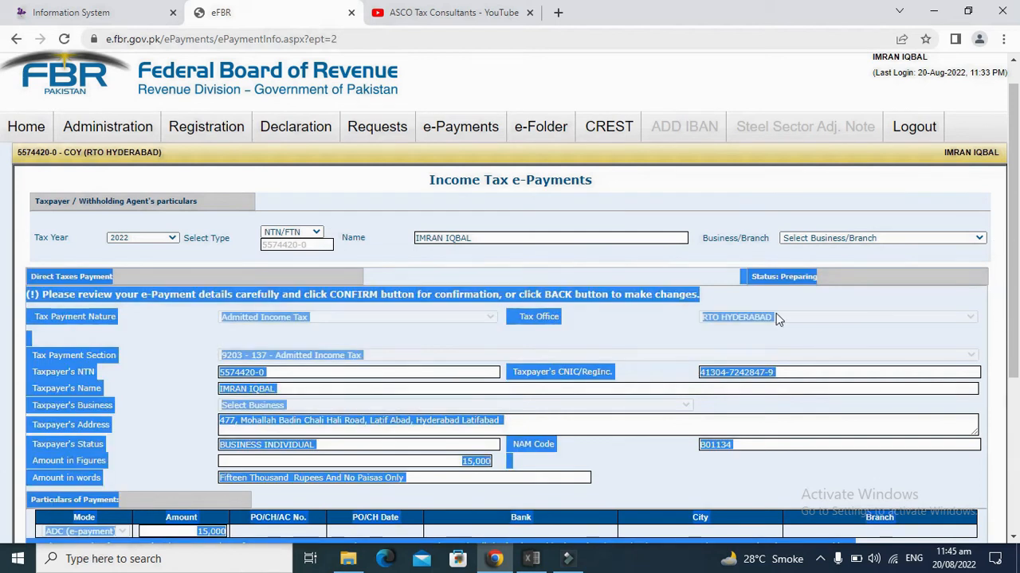
Step: List LAHORE bank branches and print the PSID payment challan PDF
{"action": "left_click", "coordinate": [707, 317]}
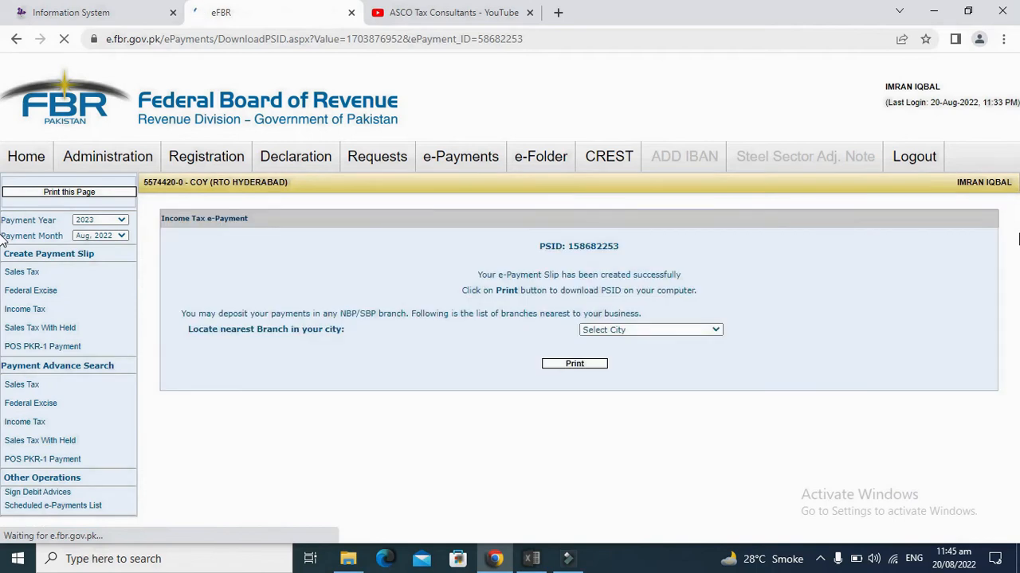
{"action": "left_click", "coordinate": [614, 335]}
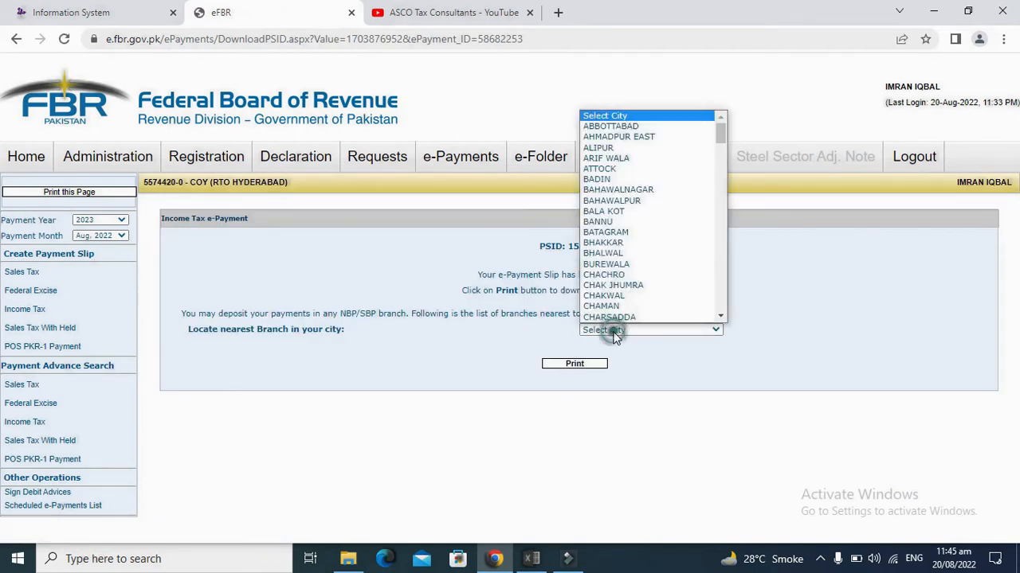
{"action": "type", "text": "lahore"}
{"action": "key", "text": "Return"}
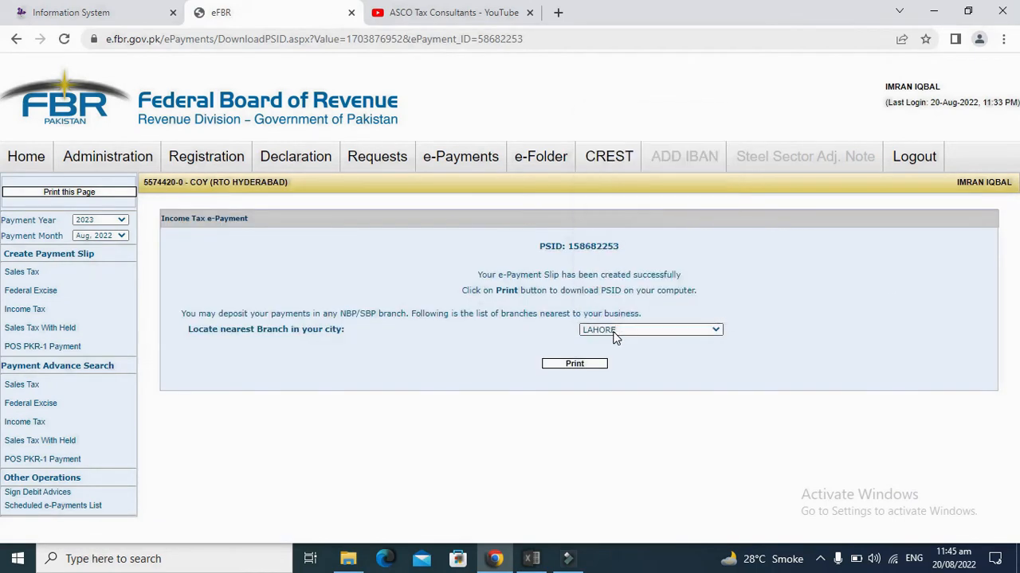
{"action": "left_click_drag", "start_coordinate": [1015, 275], "coordinate": [1015, 535]}
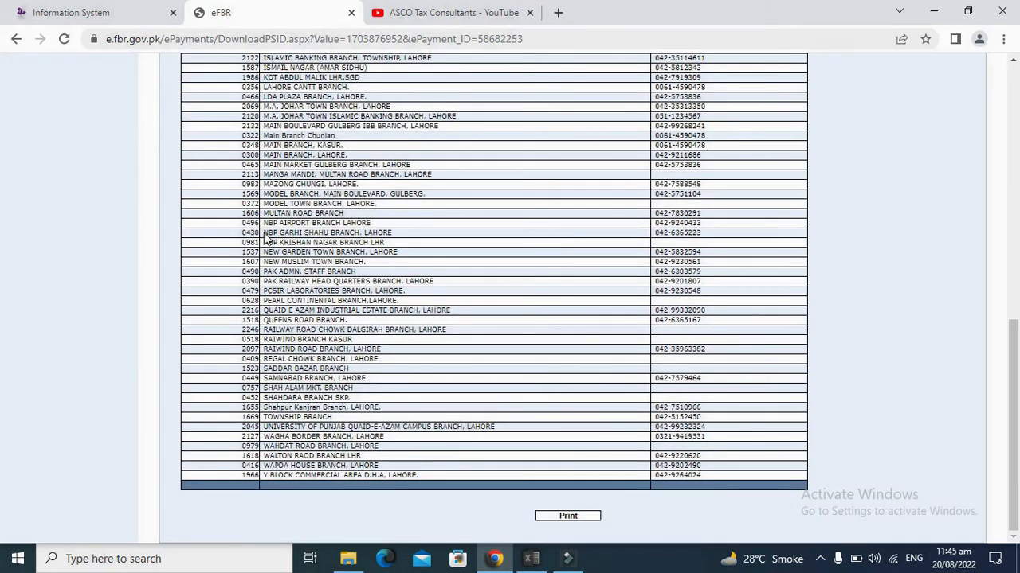
{"action": "left_click", "coordinate": [569, 517]}
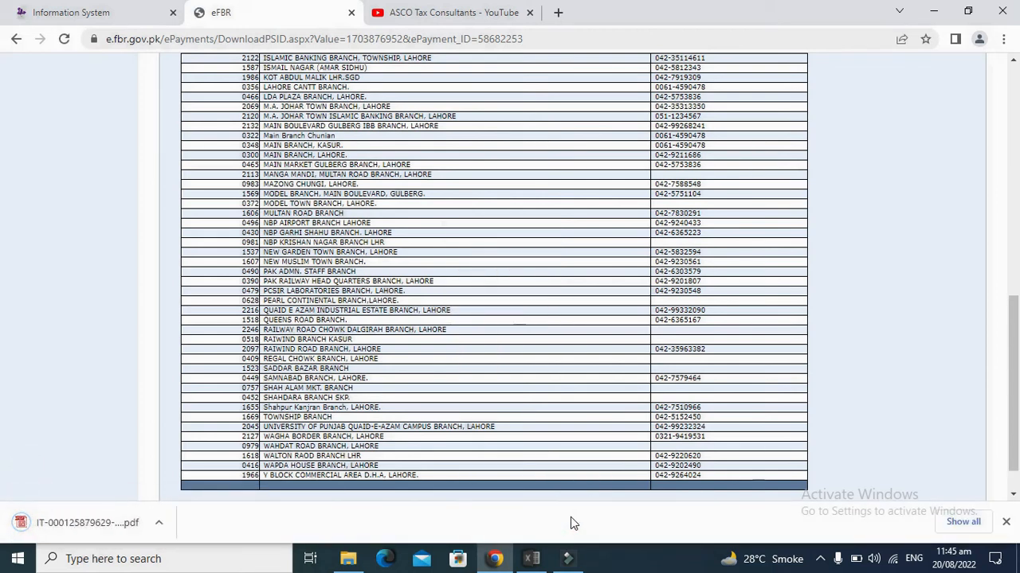
Step: Open the downloaded challan PDF, check tax year 2022, section 137, Rs. 15,000, then return to eFBR
{"action": "left_click", "coordinate": [157, 527]}
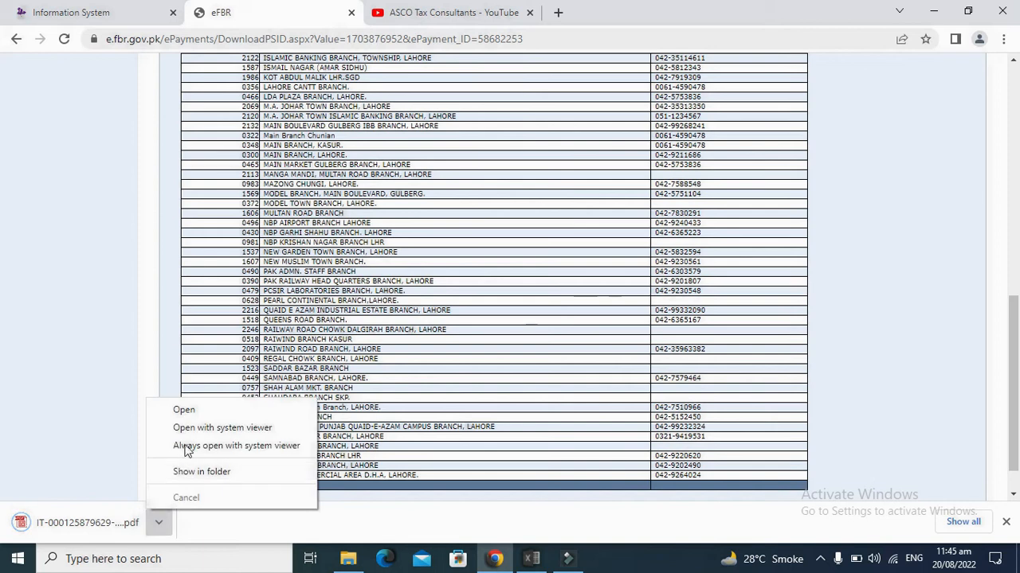
{"action": "left_click", "coordinate": [201, 412]}
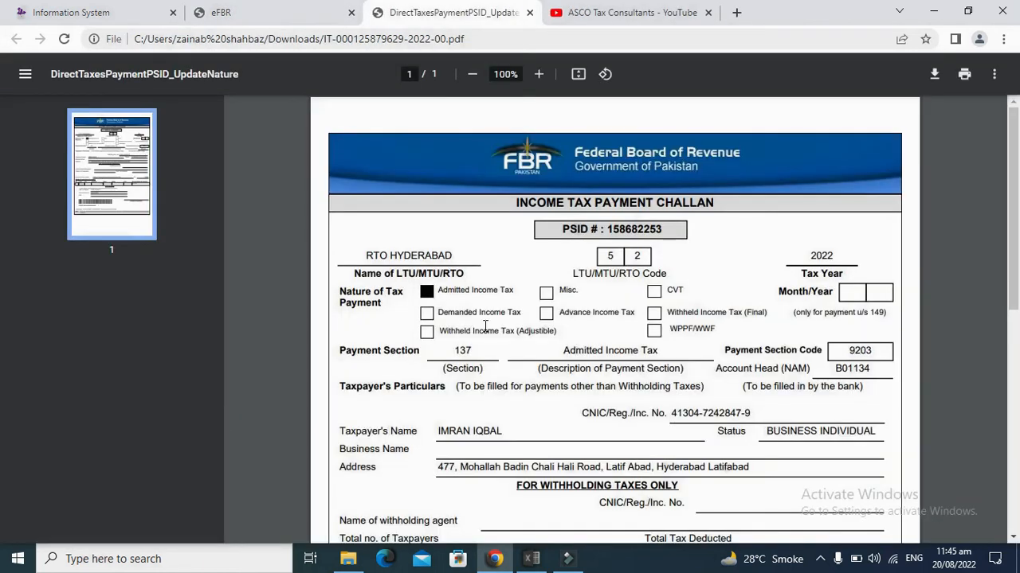
{"action": "left_click", "coordinate": [839, 255]}
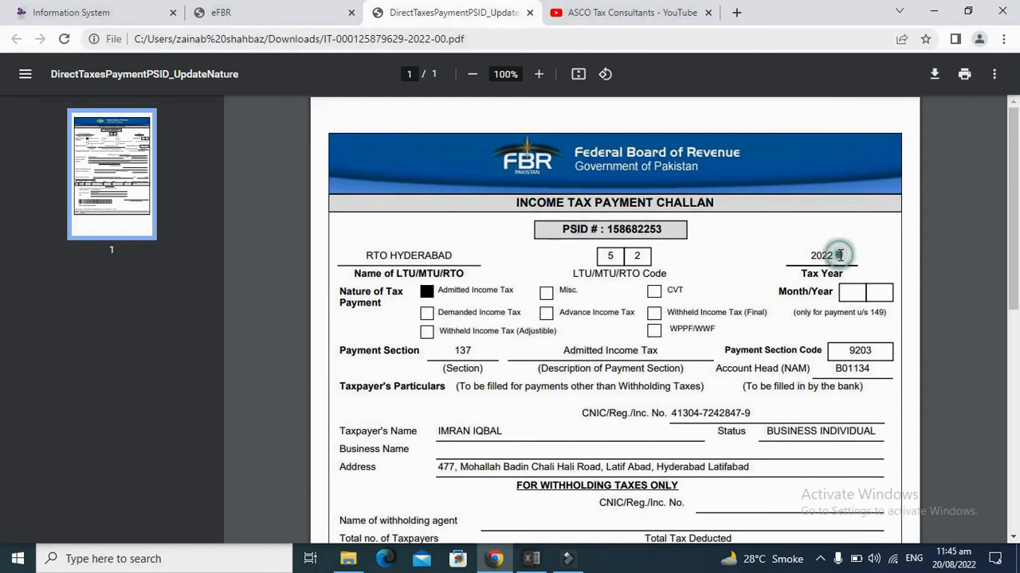
{"action": "left_click", "coordinate": [816, 253]}
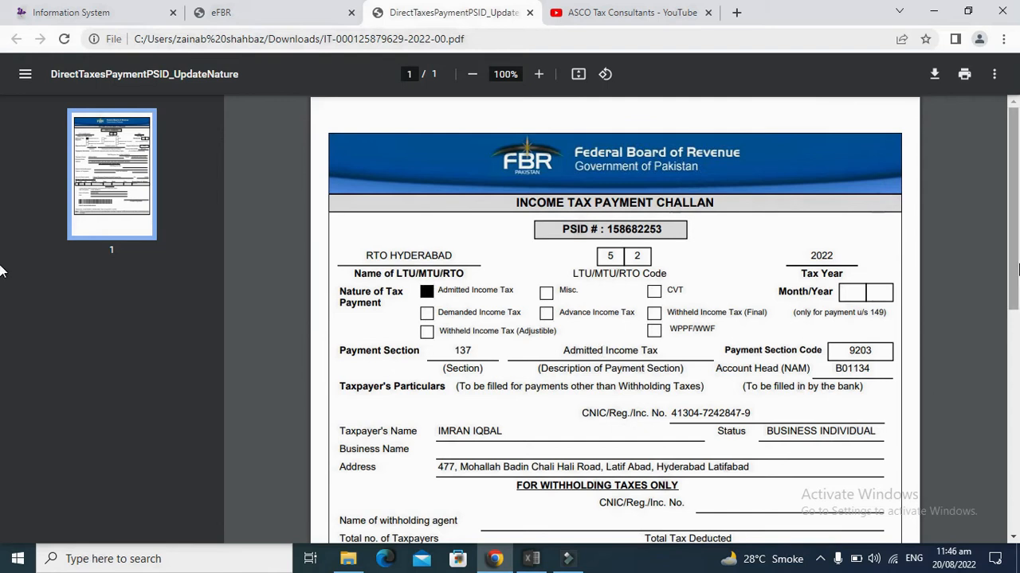
{"action": "scroll", "coordinate": [1017, 269], "scroll_direction": "down", "scroll_amount": 1}
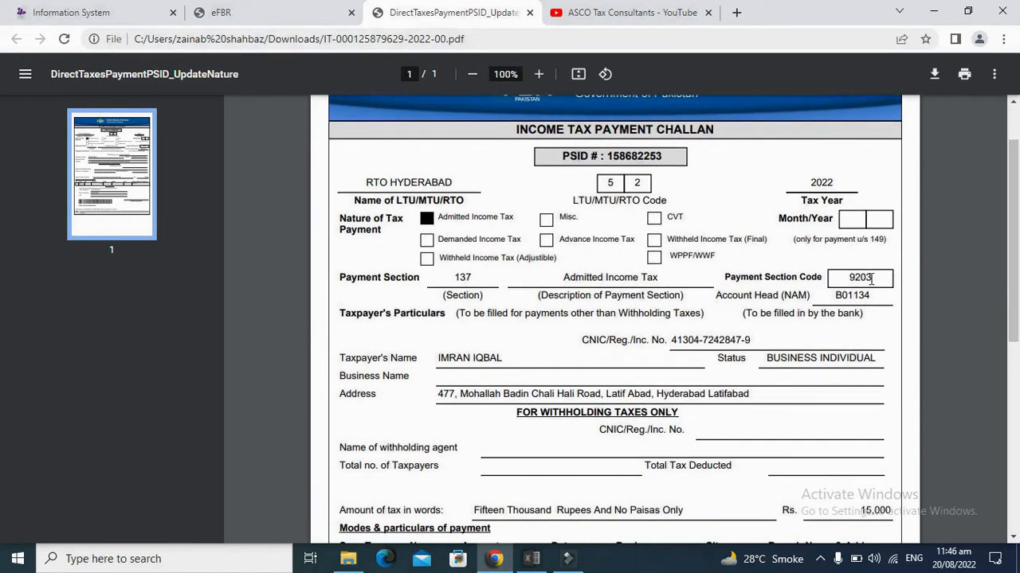
{"action": "left_click", "coordinate": [123, 12]}
{"action": "left_click", "coordinate": [279, 14]}
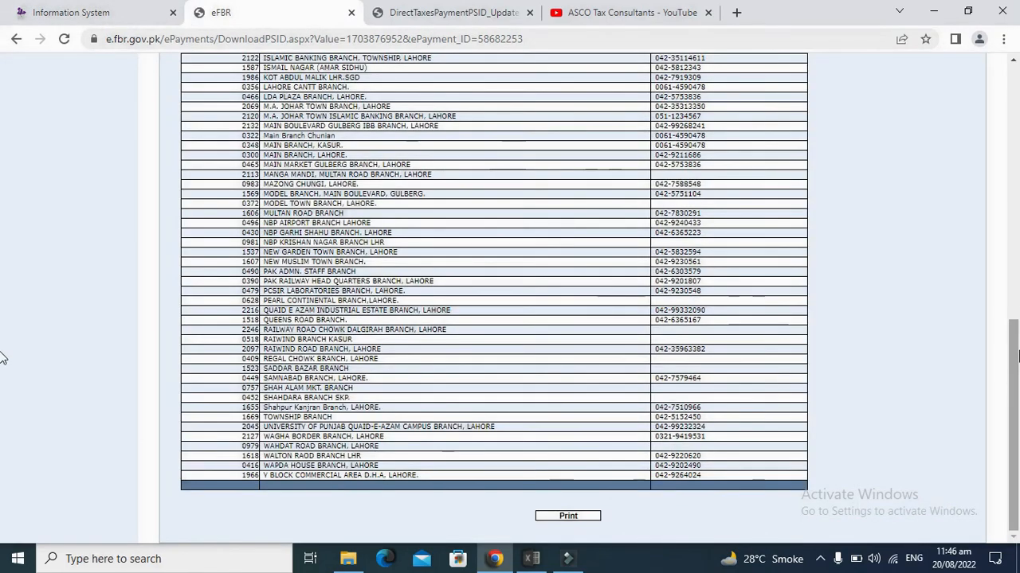
Step: Start a new income tax payment slip with tax year 2022
{"action": "scroll", "coordinate": [4, 338], "scroll_direction": "up", "scroll_amount": 3}
{"action": "scroll", "coordinate": [3, 251], "scroll_direction": "up", "scroll_amount": 5}
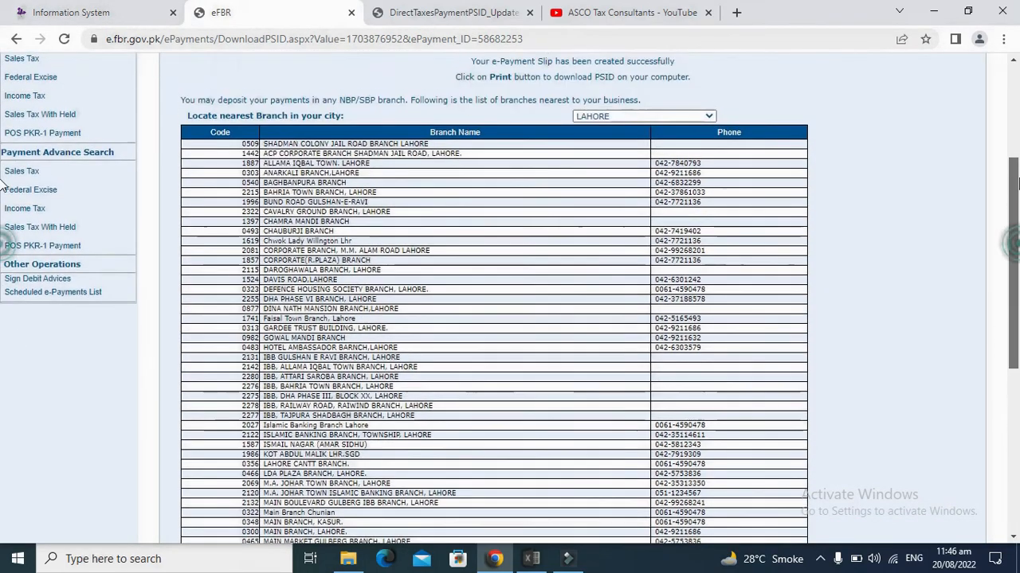
{"action": "mouse_move", "coordinate": [445, 148]}
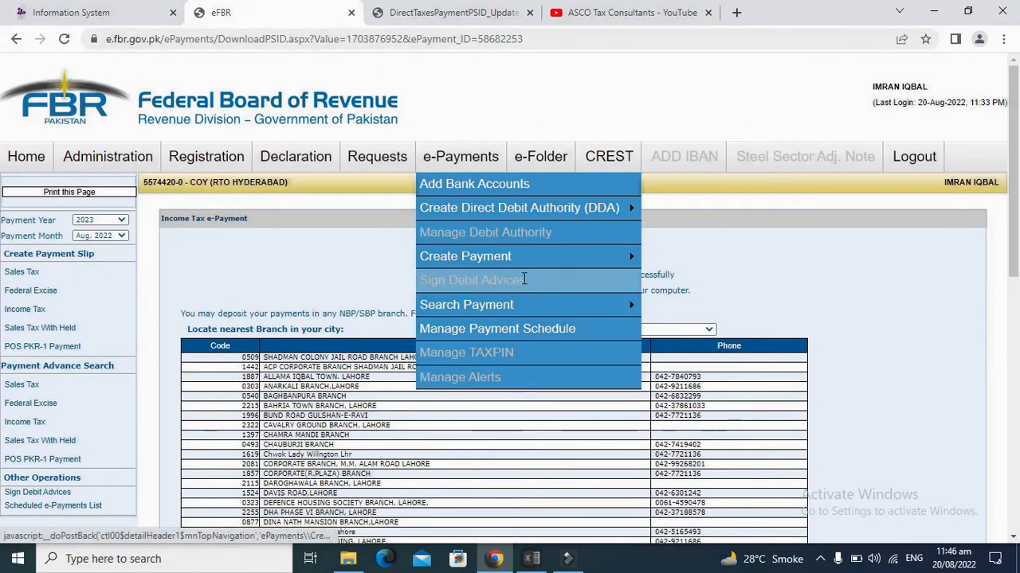
{"action": "mouse_move", "coordinate": [557, 255]}
{"action": "left_click", "coordinate": [672, 305]}
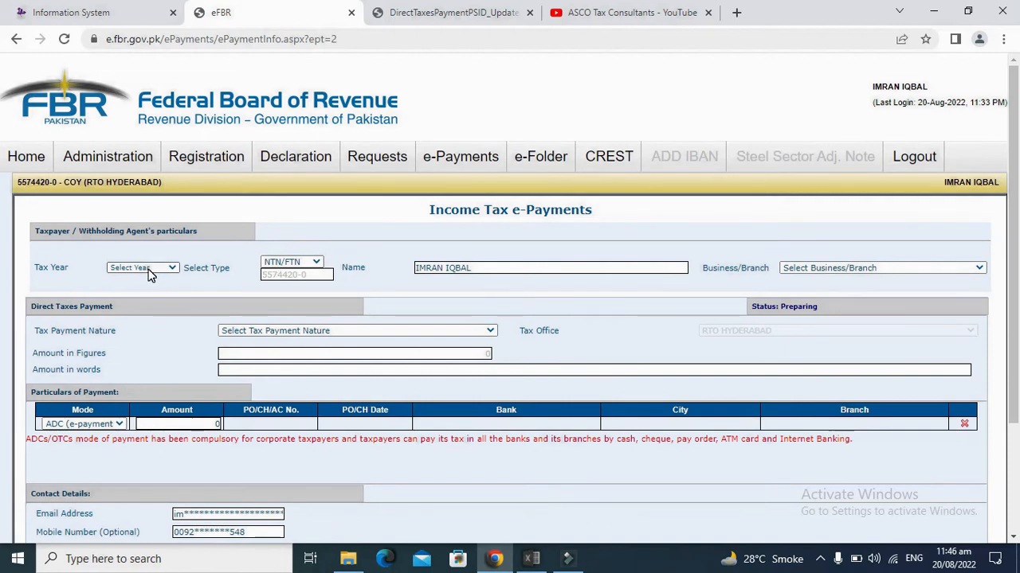
{"action": "left_click", "coordinate": [169, 269]}
{"action": "left_click", "coordinate": [125, 296]}
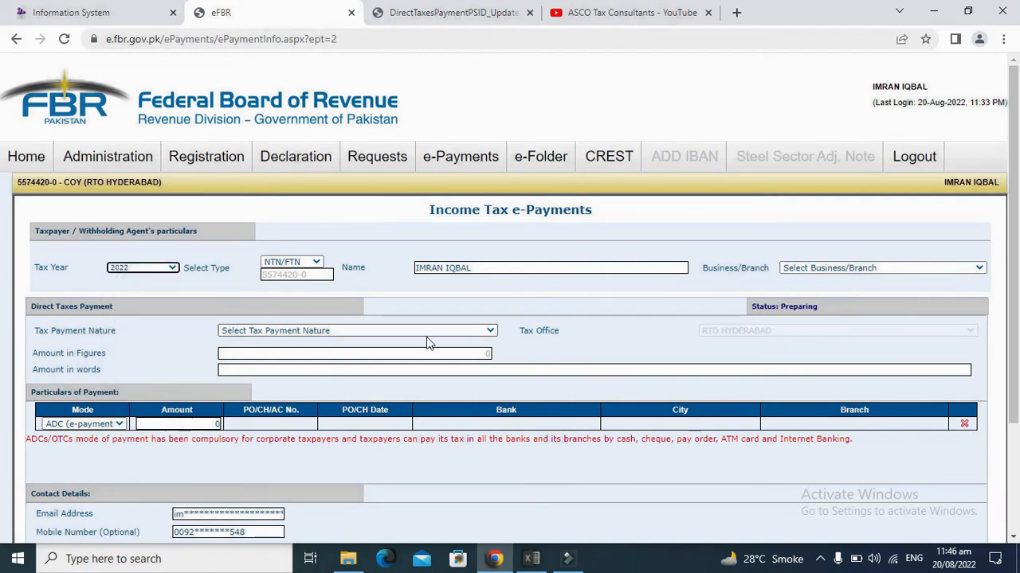
Step: Set payment nature to Admitted Income Tax and section 9203 - 137 - Admitted Income Tax
{"action": "left_click", "coordinate": [374, 330]}
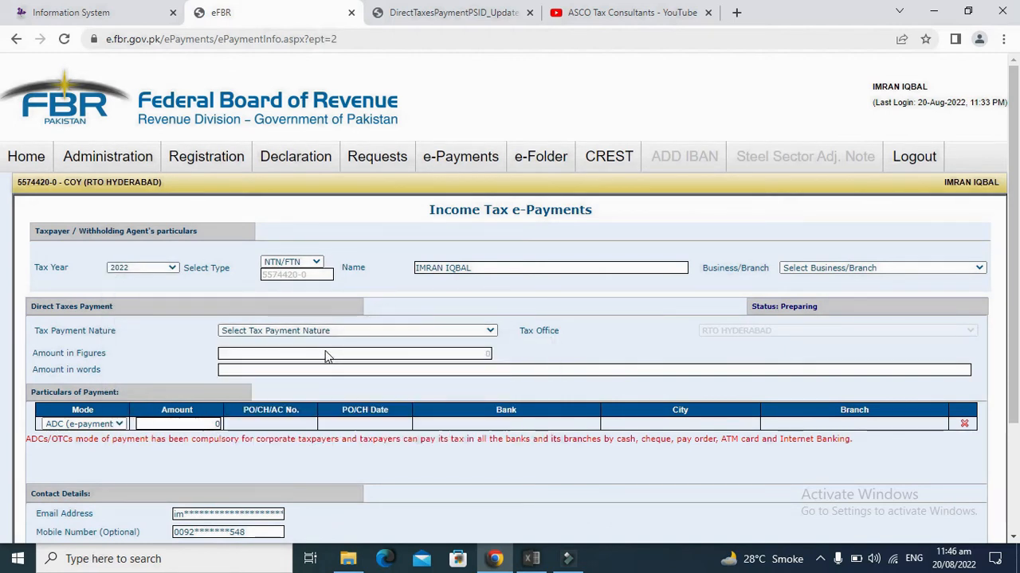
{"action": "left_click", "coordinate": [370, 333]}
{"action": "left_click", "coordinate": [325, 357]}
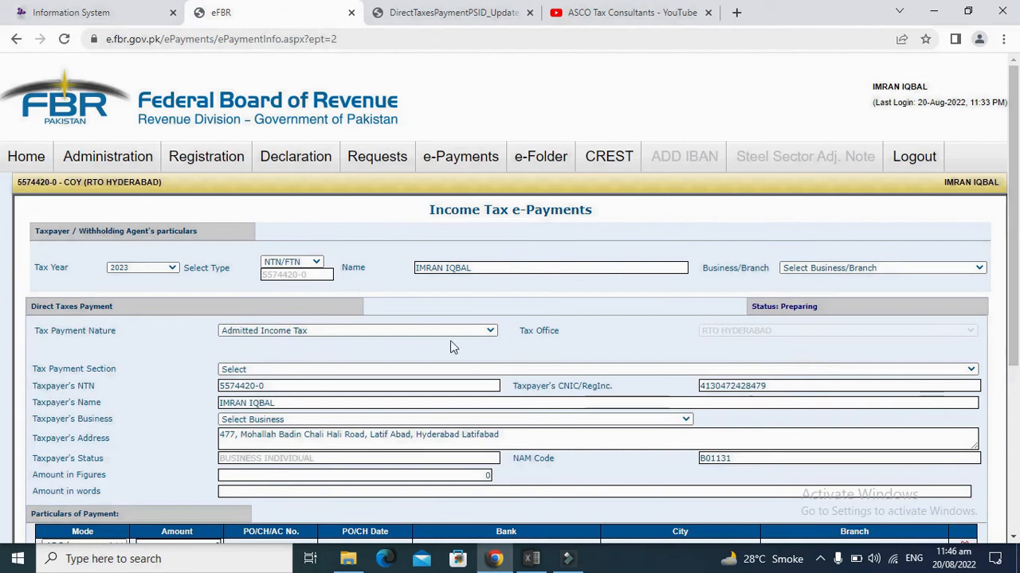
{"action": "left_click", "coordinate": [364, 369]}
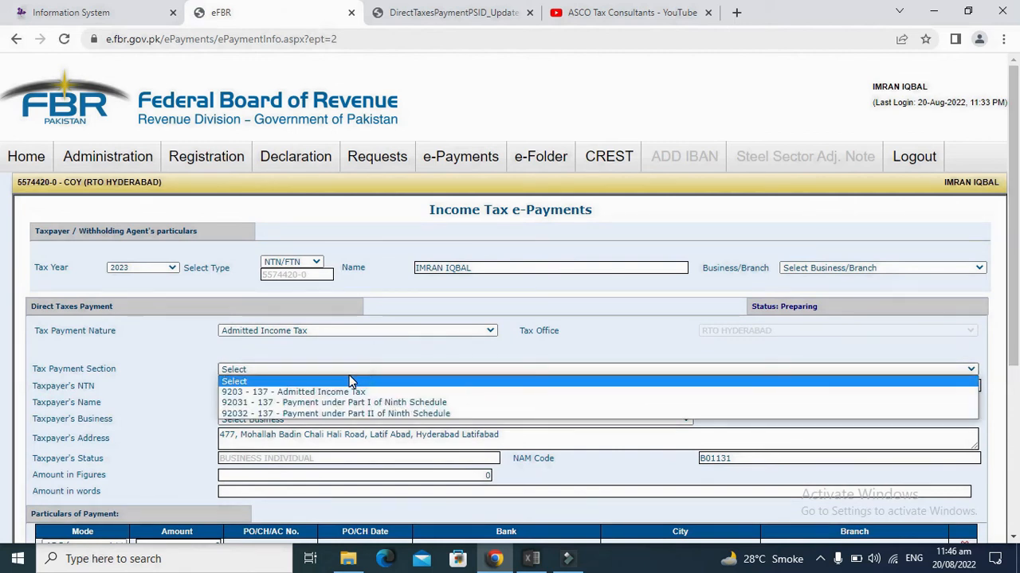
{"action": "key", "text": "Down"}
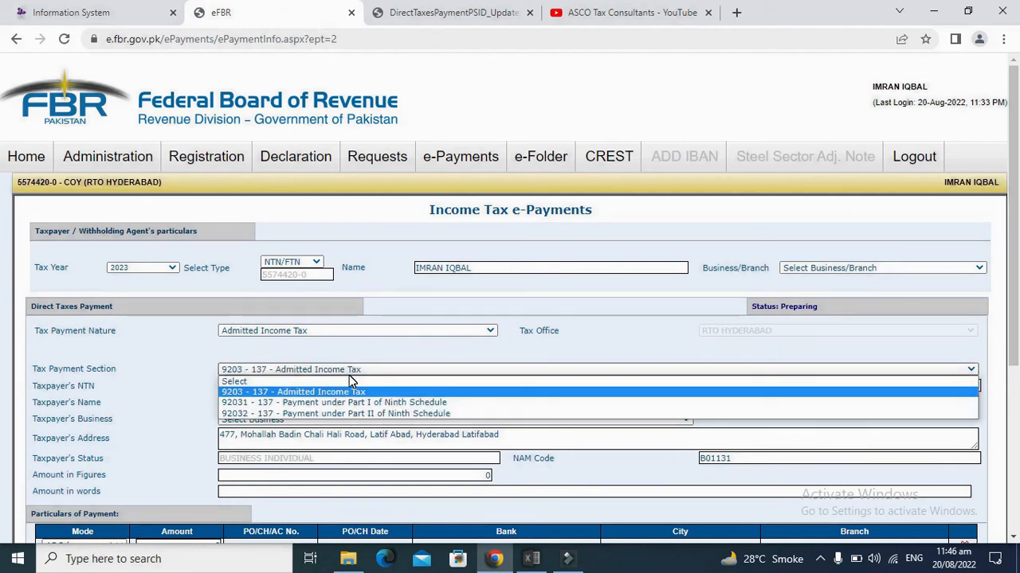
{"action": "key", "text": "Down"}
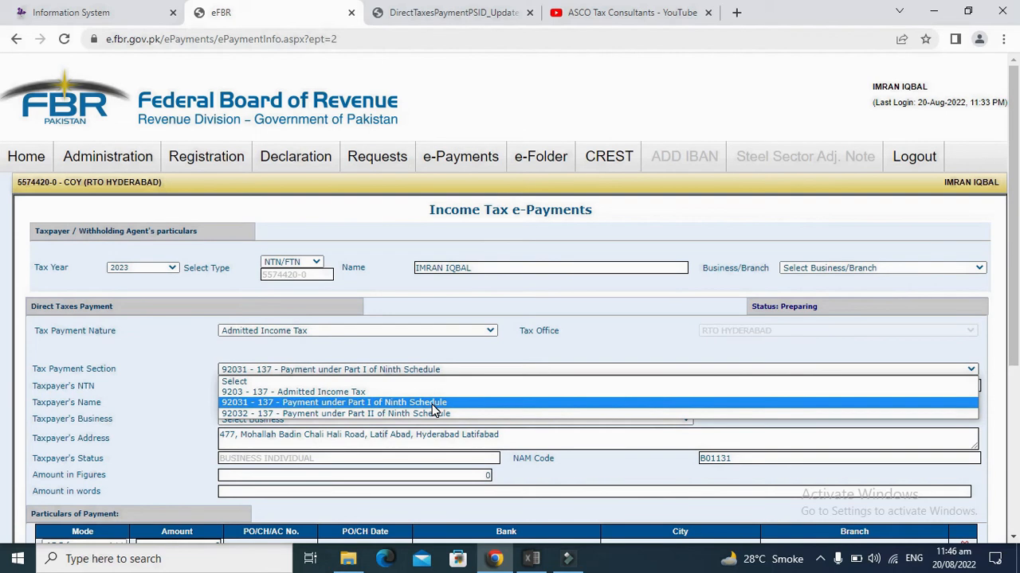
{"action": "key", "text": "Down"}
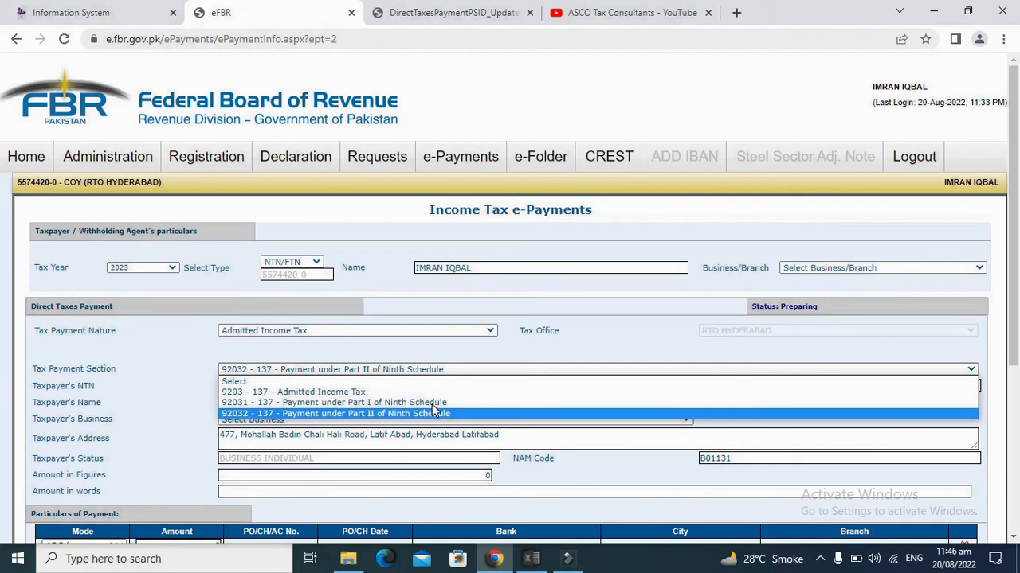
{"action": "key", "text": "Up"}
{"action": "key", "text": "Up"}
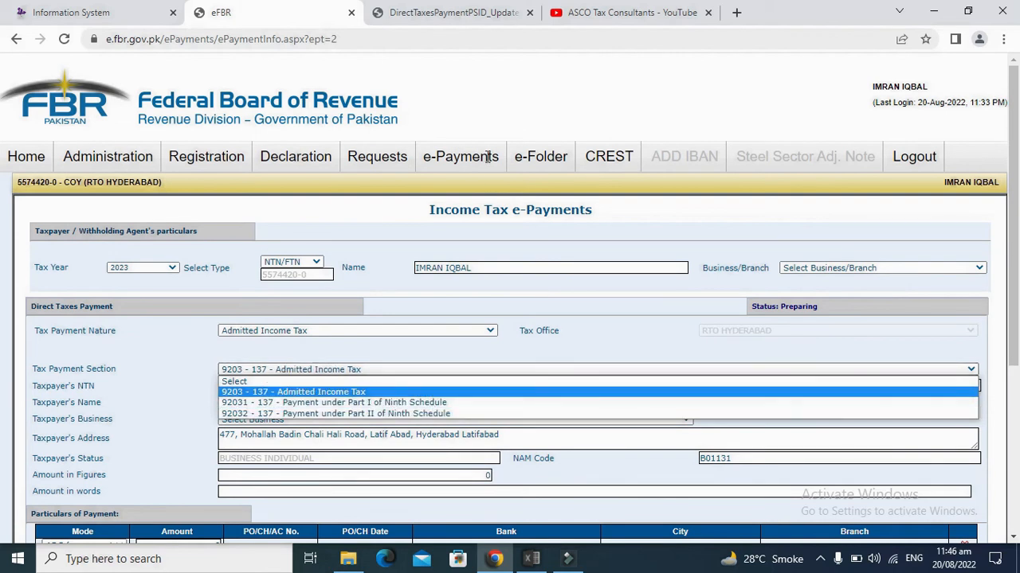
{"action": "left_click", "coordinate": [256, 391]}
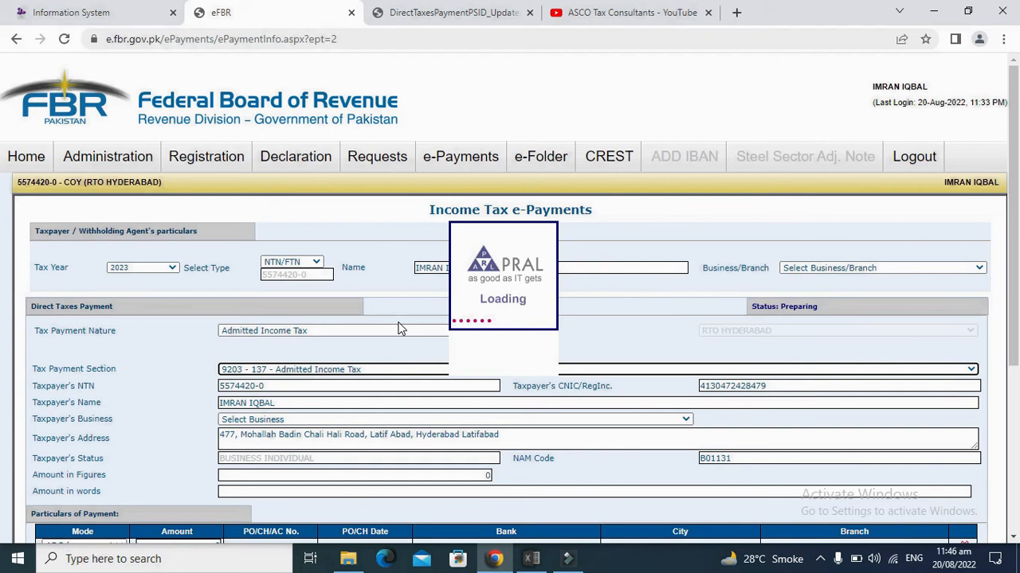
Step: Enter 15,000 in Amount in Figures so it reads Fifteen Thousand Rupees, and scroll to Create
{"action": "scroll", "coordinate": [781, 289], "scroll_direction": "down", "scroll_amount": 2}
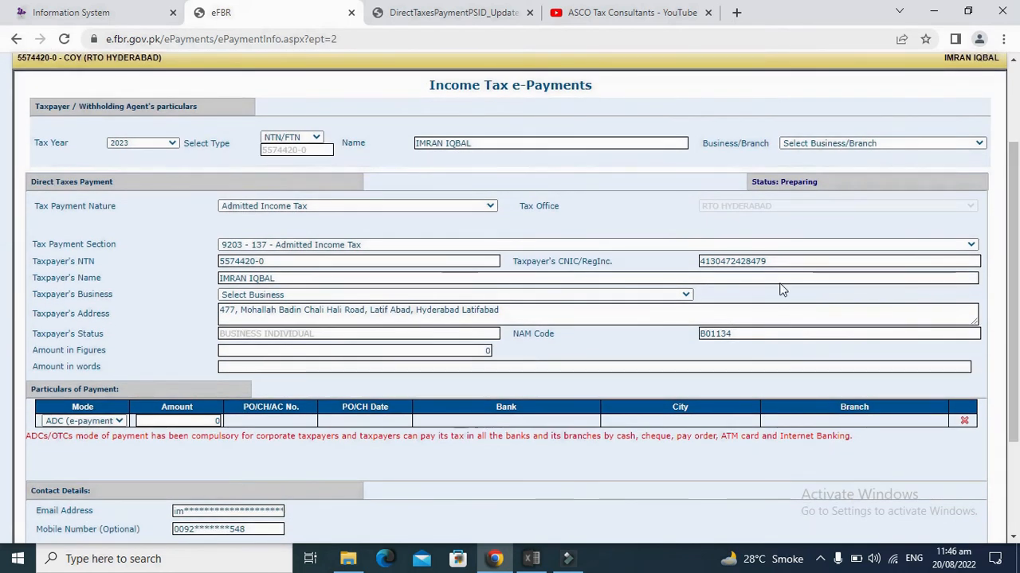
{"action": "left_click", "coordinate": [461, 351]}
{"action": "type", "text": "15000"}
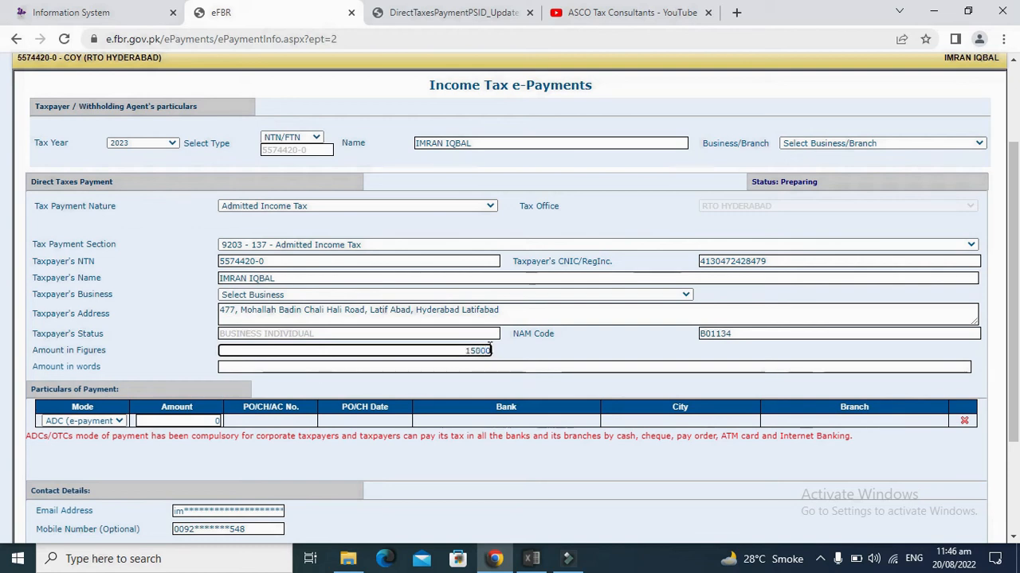
{"action": "left_click", "coordinate": [580, 345]}
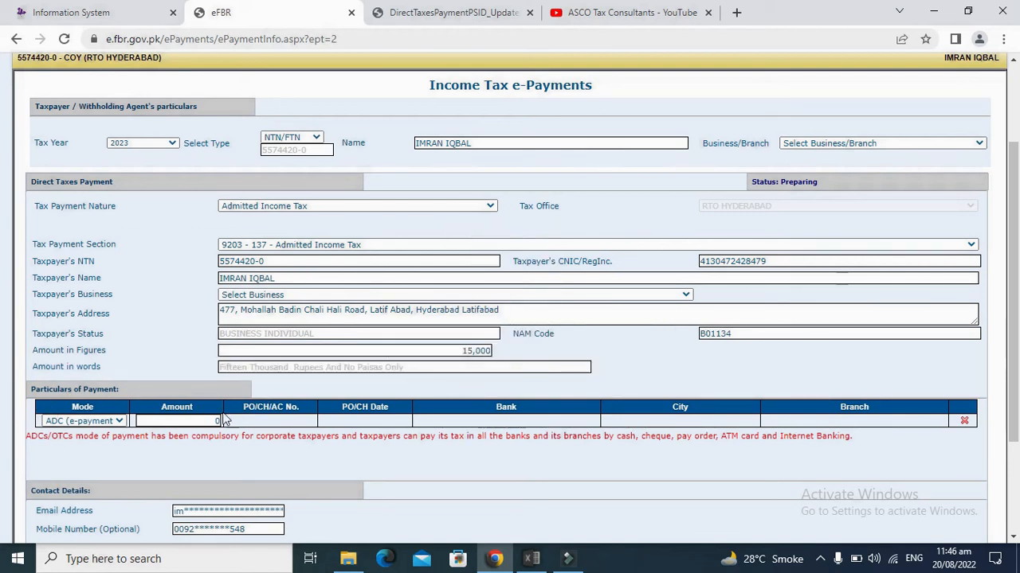
{"action": "scroll", "coordinate": [217, 430], "scroll_direction": "down", "scroll_amount": 1}
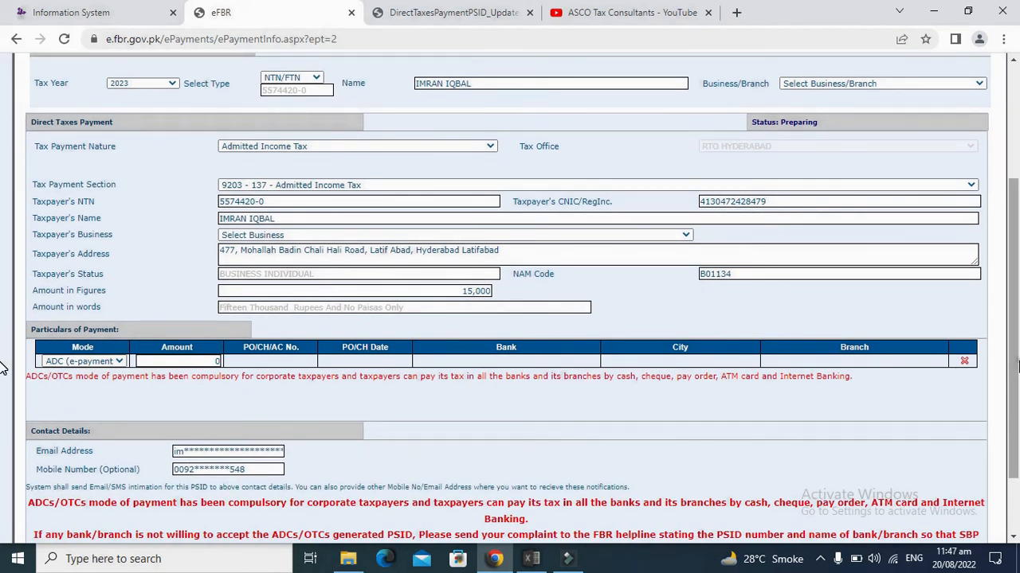
{"action": "scroll", "coordinate": [1014, 478], "scroll_direction": "down", "scroll_amount": 2}
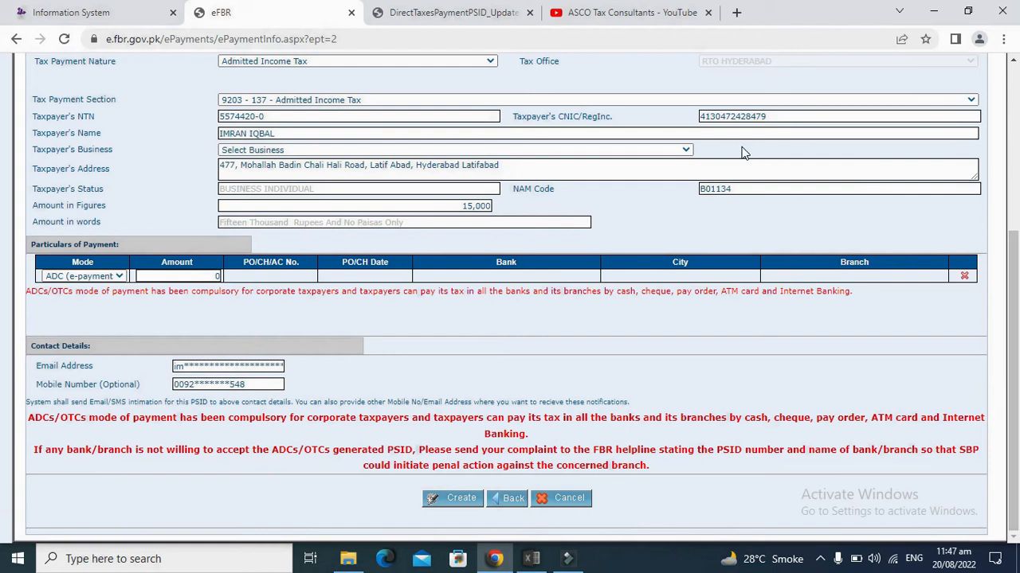
Step: Review the challan PDF, checking the section 137 Admitted Income Tax entry
{"action": "left_click", "coordinate": [450, 12]}
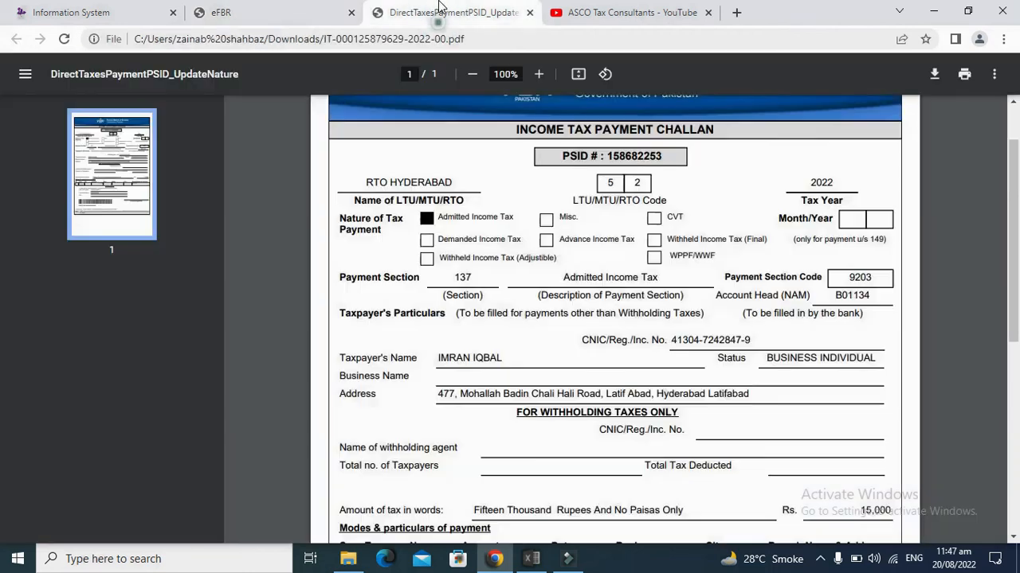
{"action": "scroll", "coordinate": [812, 142], "scroll_direction": "down", "scroll_amount": 2}
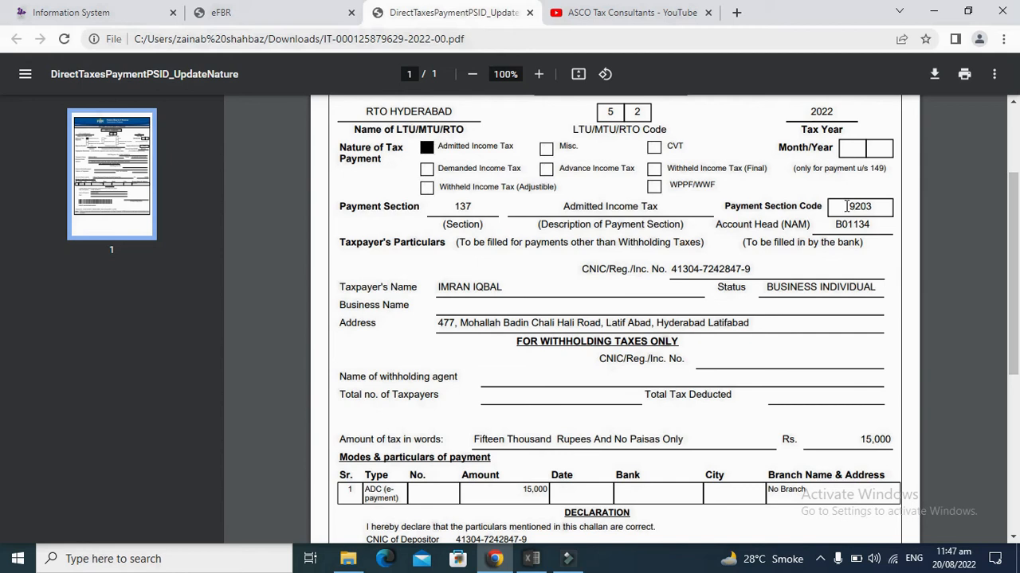
{"action": "left_click", "coordinate": [601, 208]}
{"action": "double_click", "coordinate": [462, 206]}
{"action": "left_click", "coordinate": [449, 287]}
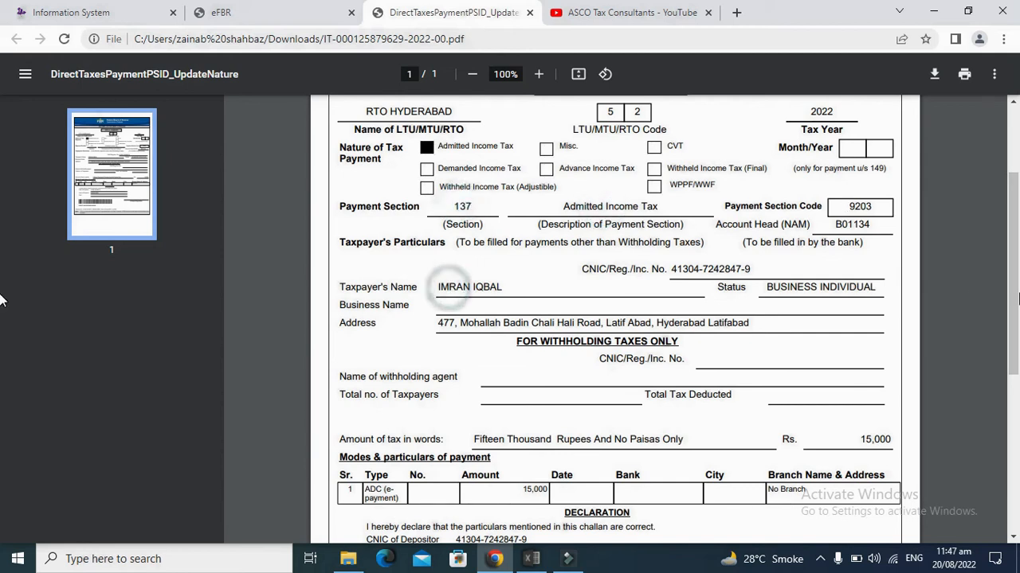
{"action": "scroll", "coordinate": [2, 351], "scroll_direction": "down", "scroll_amount": 3}
{"action": "scroll", "coordinate": [2, 350], "scroll_direction": "up", "scroll_amount": 6}
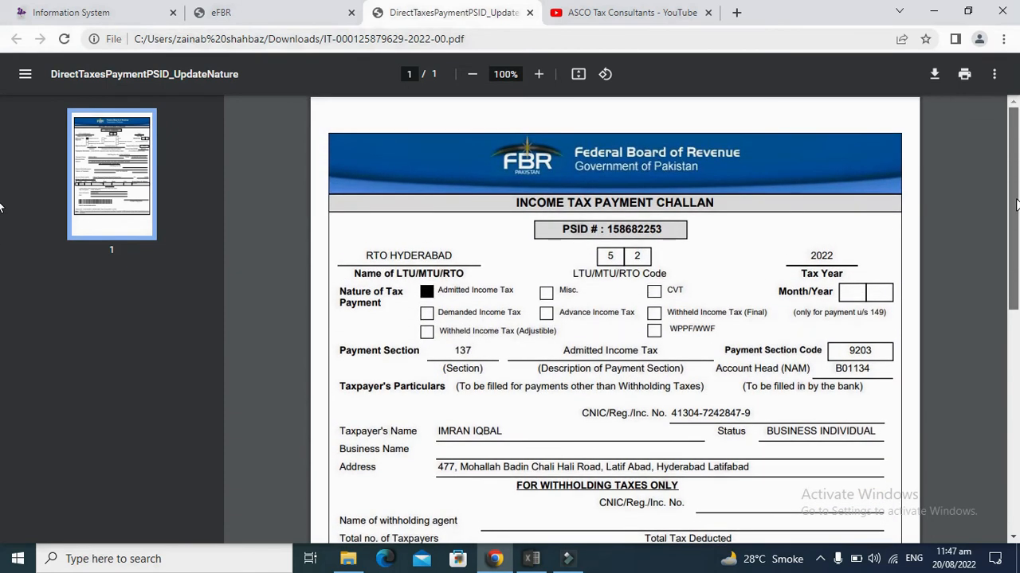
{"action": "scroll", "coordinate": [2, 215], "scroll_direction": "down", "scroll_amount": 1}
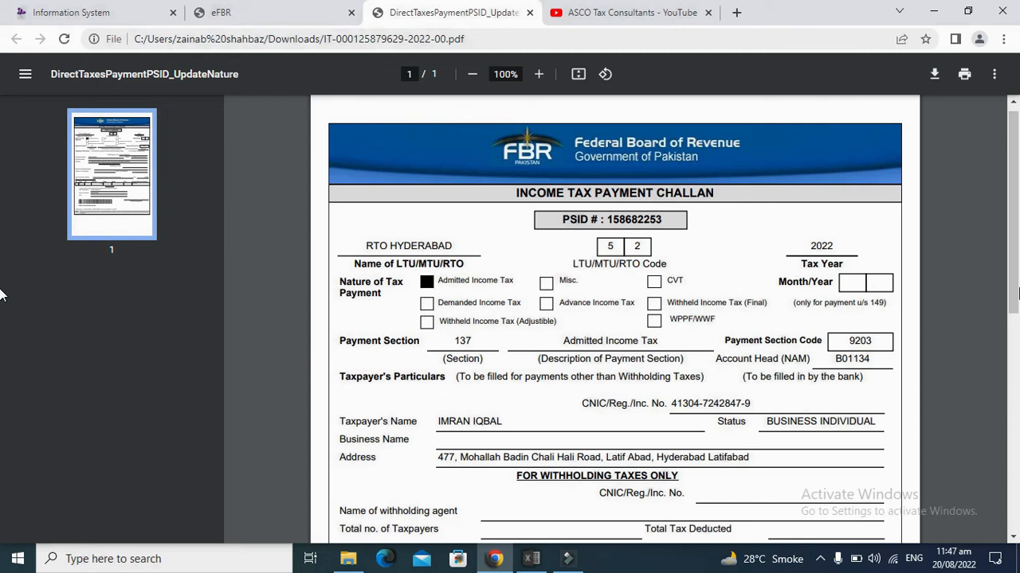
{"action": "scroll", "coordinate": [1, 295], "scroll_direction": "down", "scroll_amount": 9}
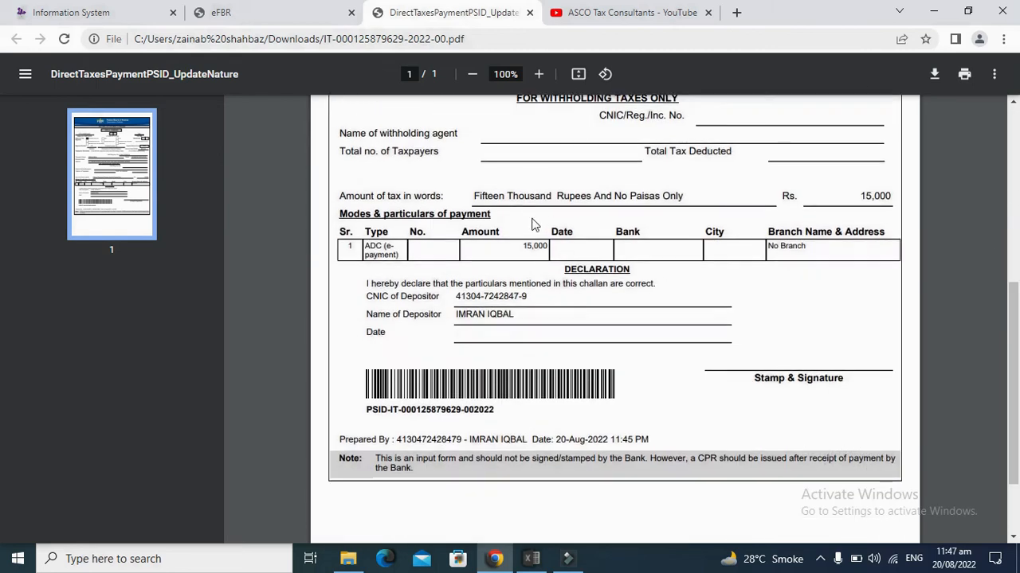
{"action": "left_click_drag", "start_coordinate": [1017, 396], "coordinate": [1017, 217]}
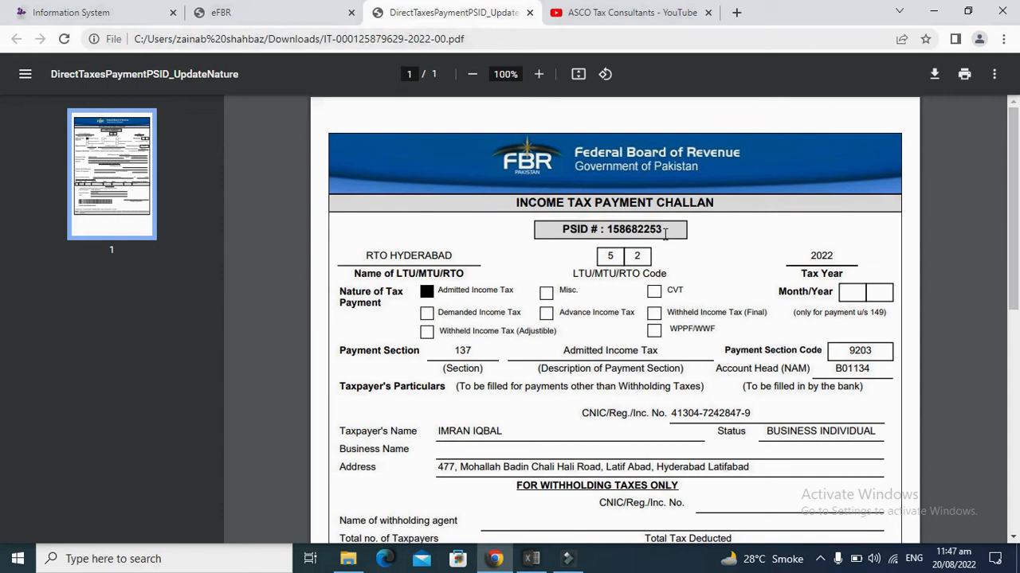
Step: Select the complete PSID number on the challan, then go back to the IRIS return
{"action": "left_click_drag", "start_coordinate": [663, 230], "coordinate": [610, 230]}
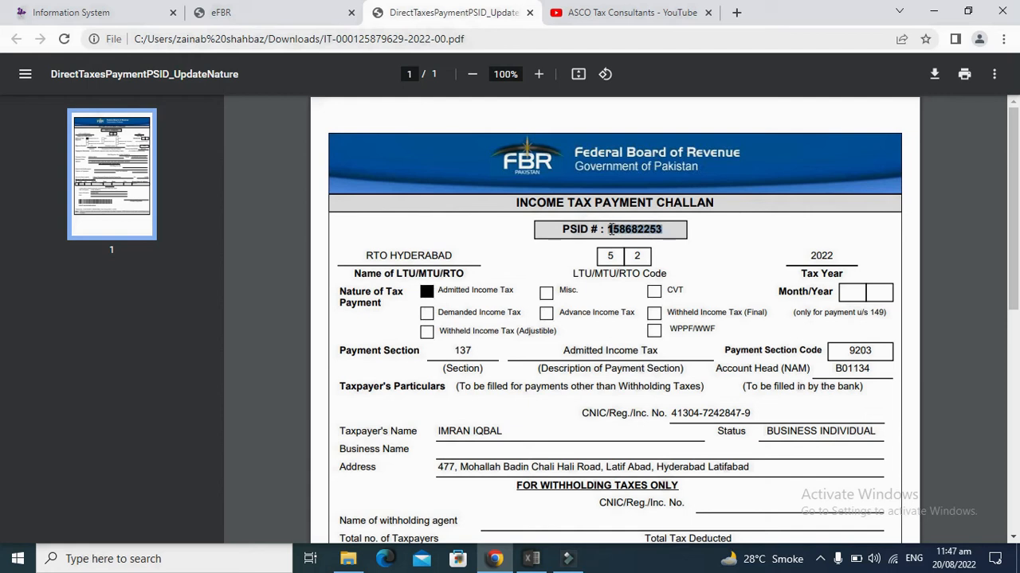
{"action": "left_click", "coordinate": [686, 261]}
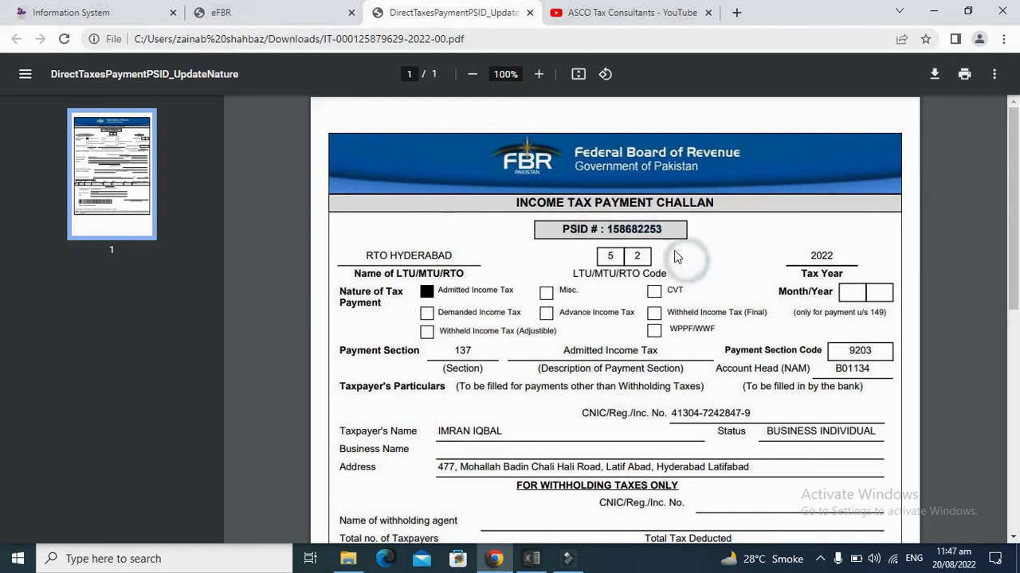
{"action": "left_click", "coordinate": [665, 230]}
{"action": "left_click_drag", "start_coordinate": [665, 229], "coordinate": [609, 228]}
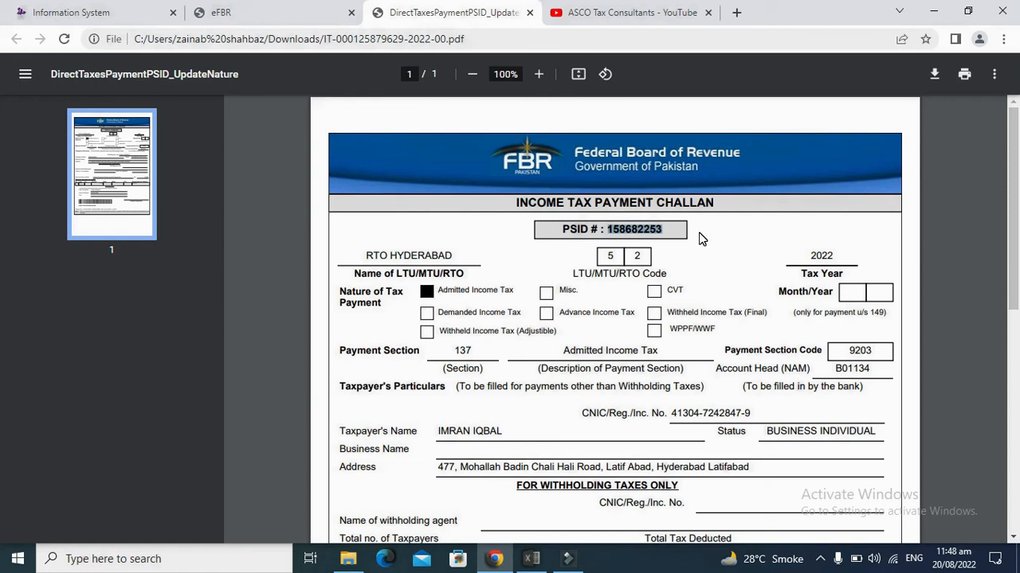
{"action": "left_click", "coordinate": [119, 12]}
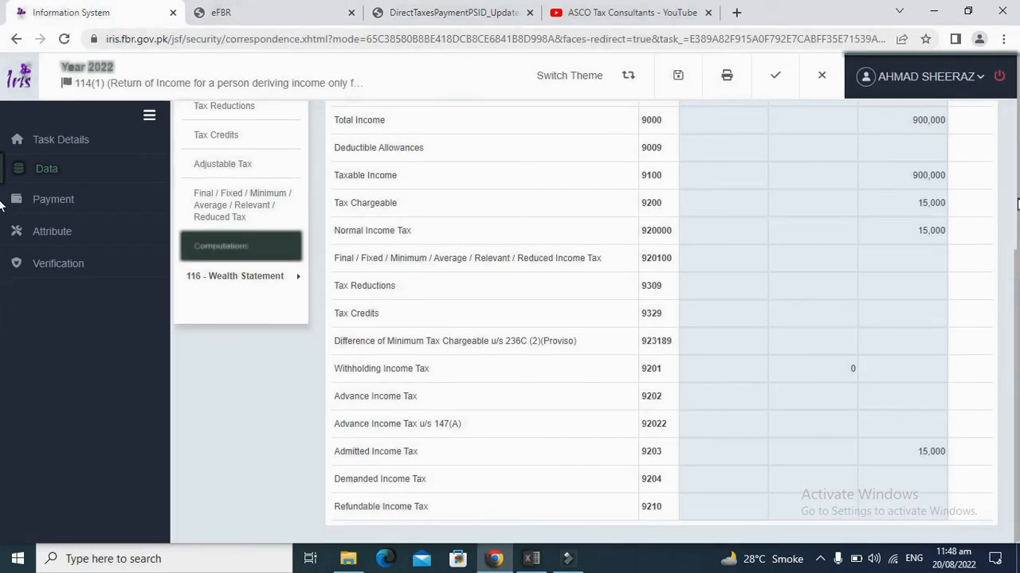
{"action": "left_click", "coordinate": [44, 204]}
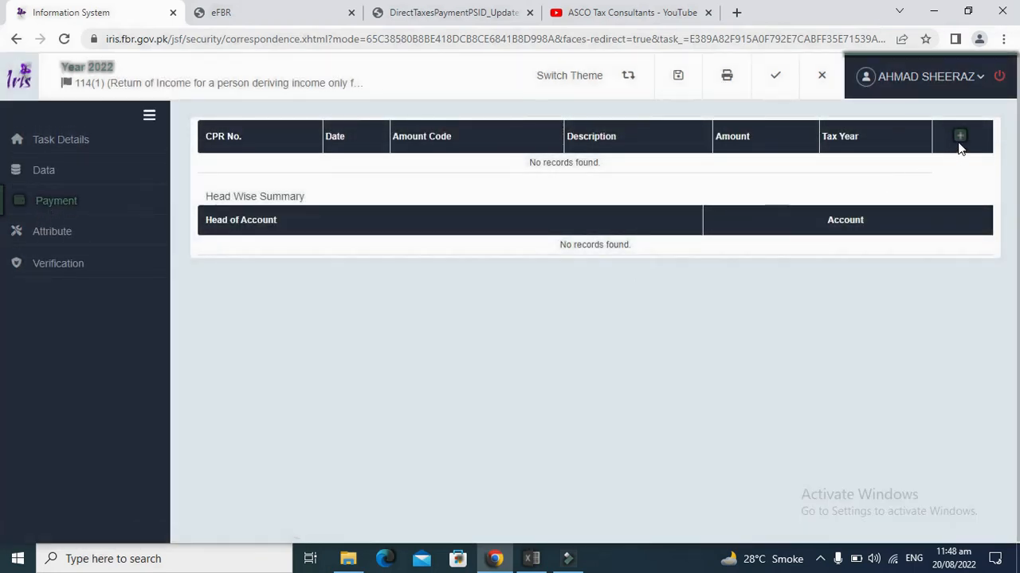
{"action": "left_click", "coordinate": [960, 143]}
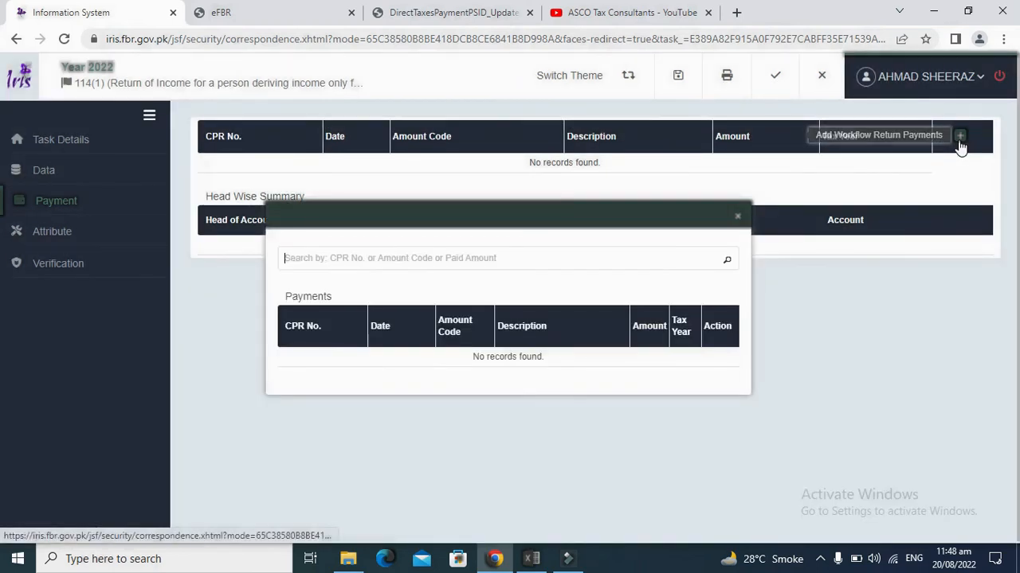
{"action": "left_click", "coordinate": [727, 262]}
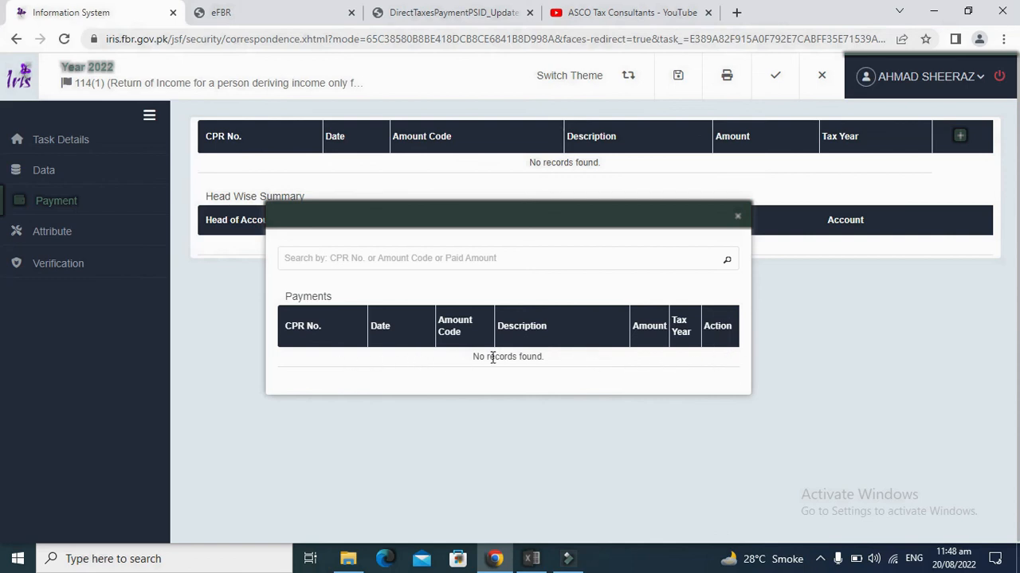
{"action": "left_click", "coordinate": [727, 359]}
{"action": "left_click", "coordinate": [738, 220]}
{"action": "left_click", "coordinate": [70, 171]}
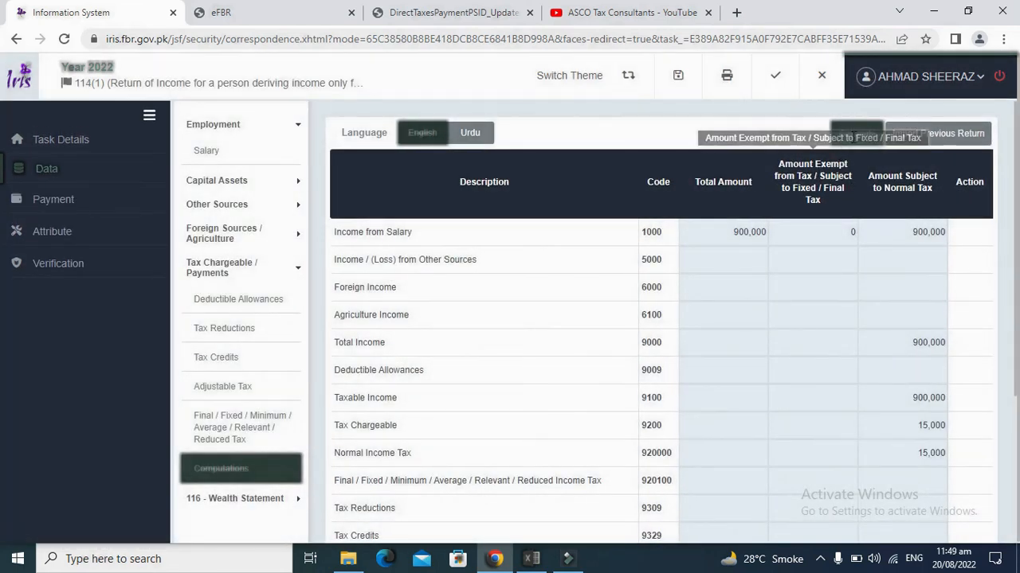
{"action": "left_click", "coordinate": [857, 133]}
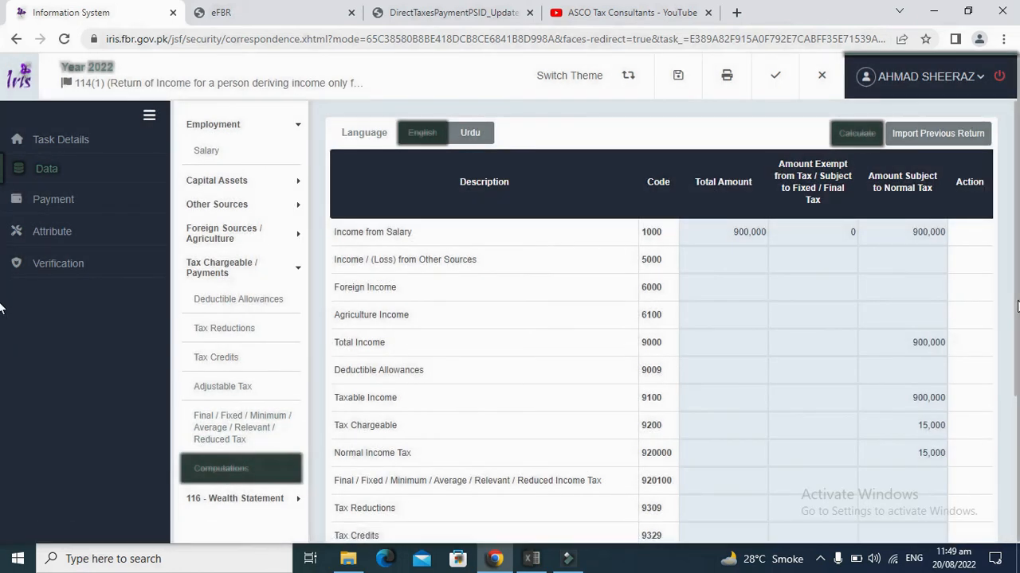
{"action": "left_click_drag", "start_coordinate": [1018, 301], "coordinate": [1019, 494]}
{"action": "left_click", "coordinate": [1013, 494]}
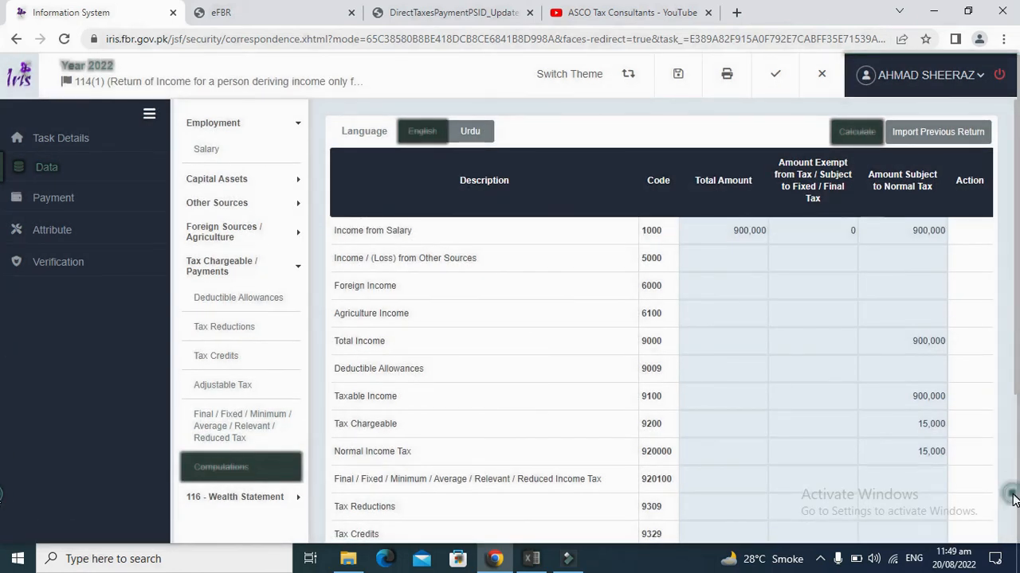
{"action": "left_click", "coordinate": [1013, 490]}
{"action": "left_click", "coordinate": [1013, 489]}
{"action": "left_click_drag", "start_coordinate": [1017, 385], "coordinate": [1016, 537]}
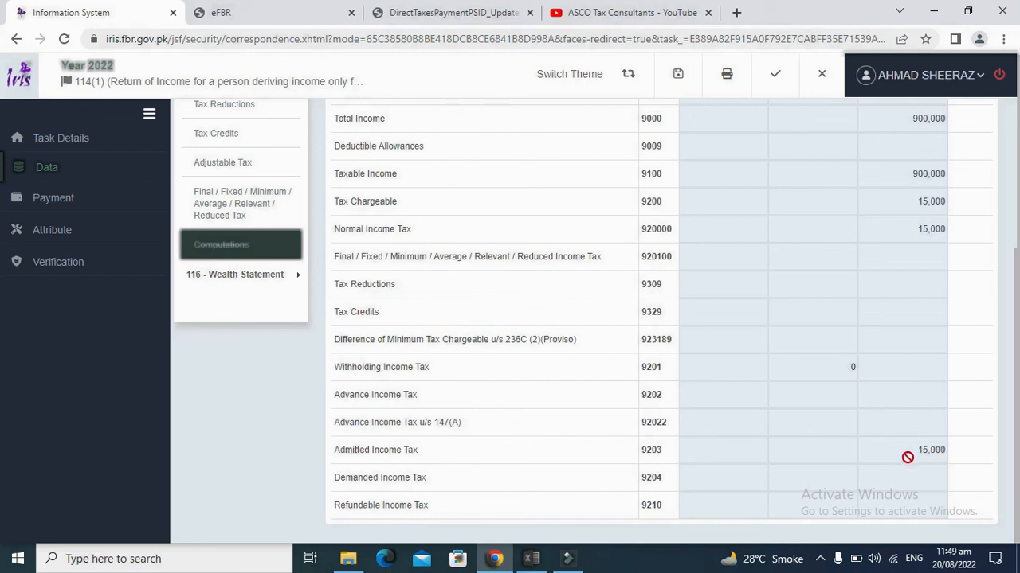
{"action": "left_click_drag", "start_coordinate": [1017, 430], "coordinate": [1016, 286]}
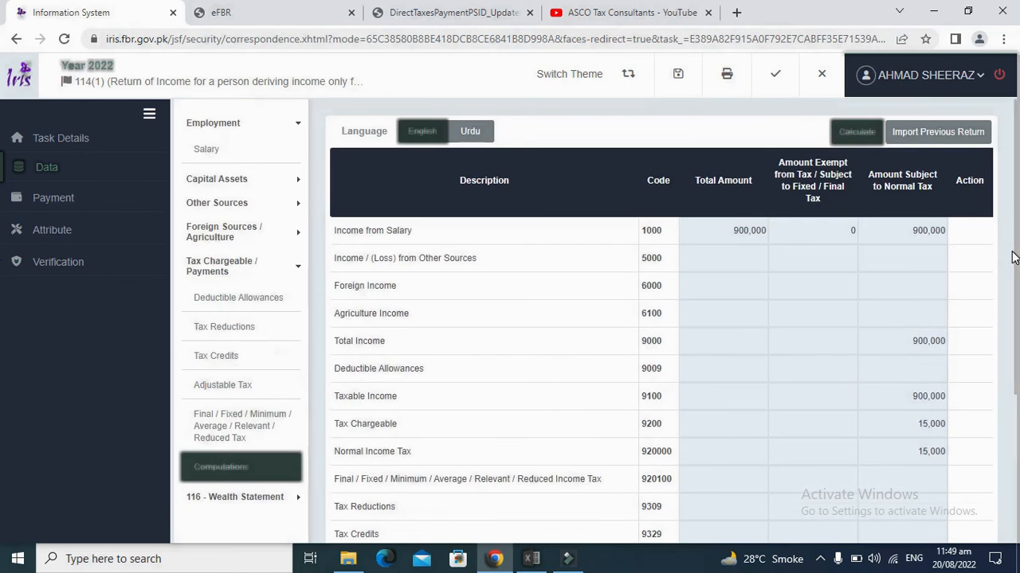